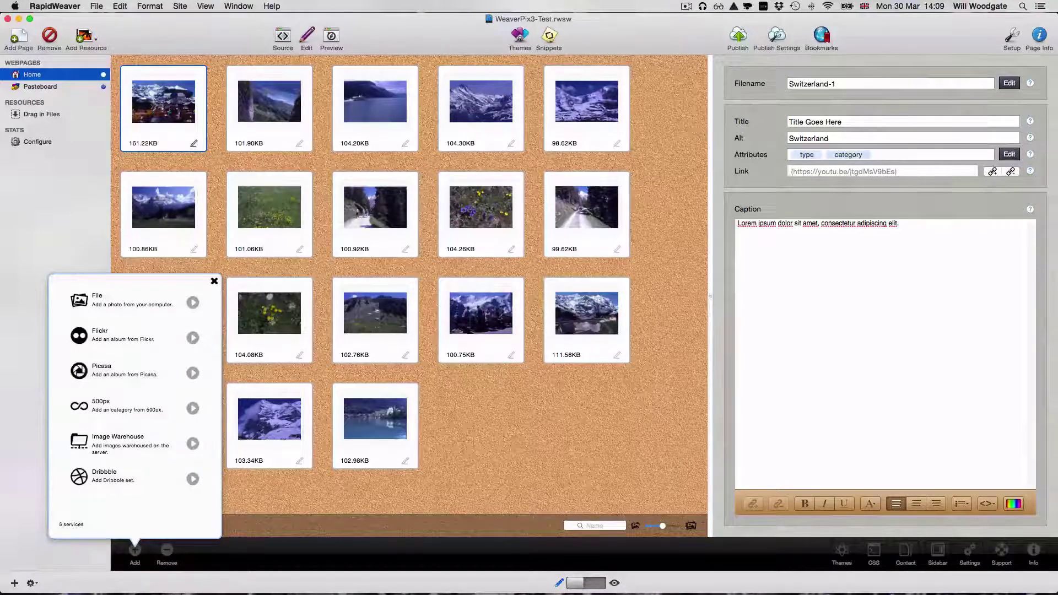
- Review the services available for adding photos to the gallery and choose the computer file source
key(Escape)
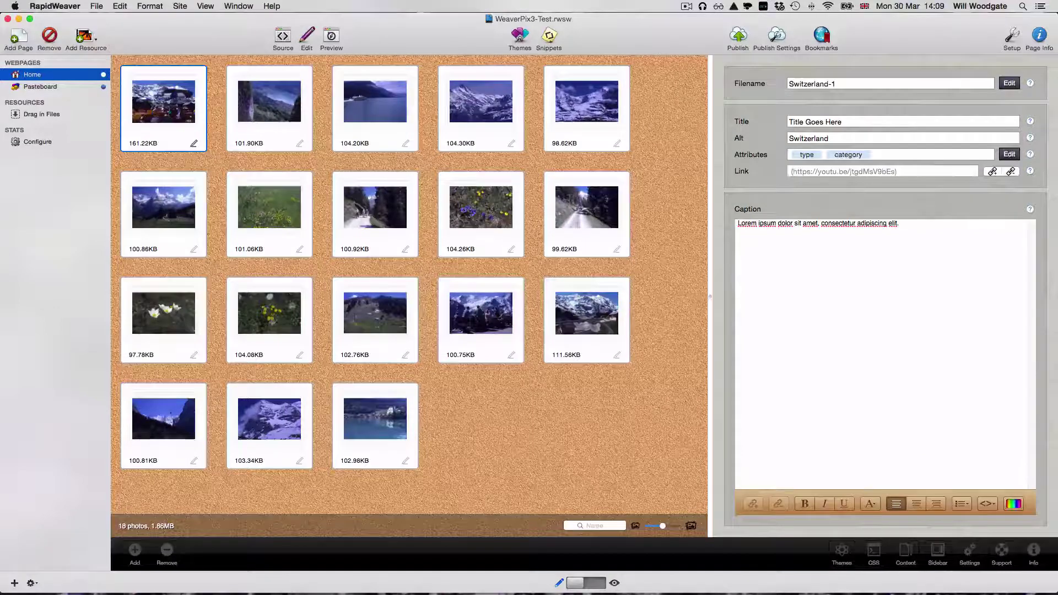
click(134, 550)
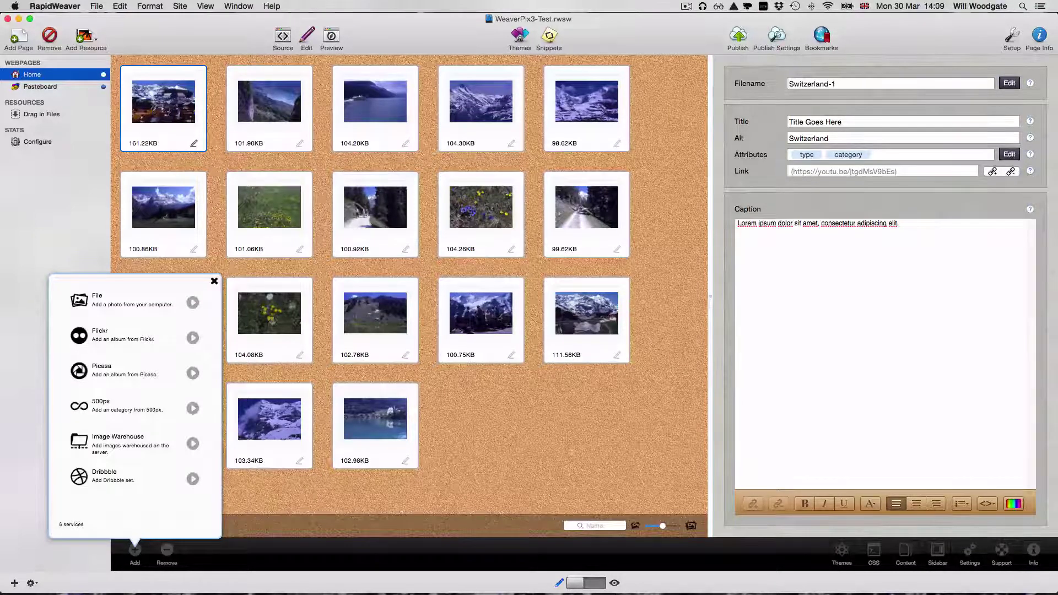
click(192, 302)
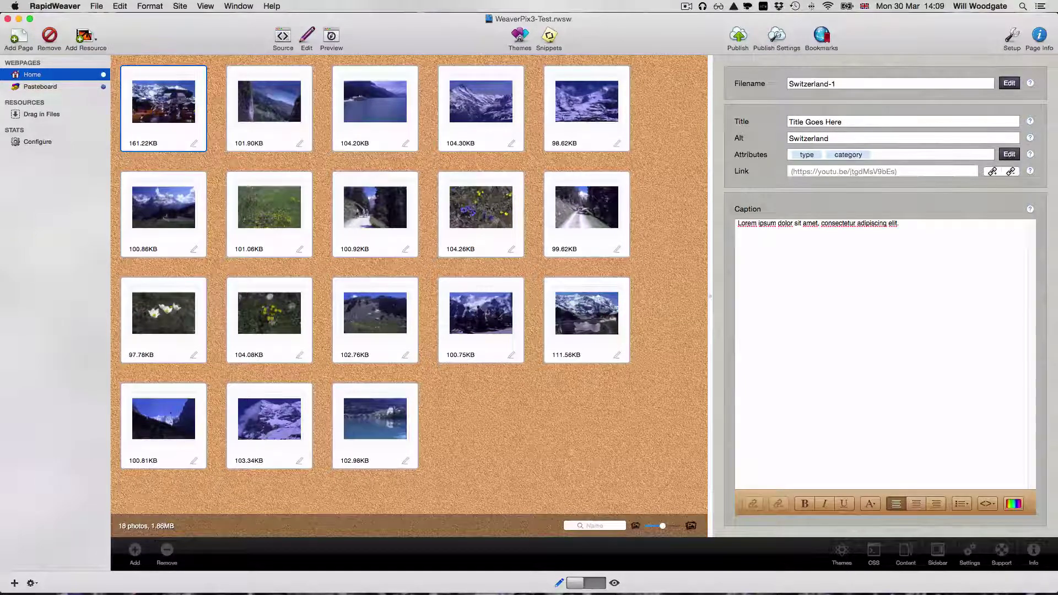
- Open the first photo in the image editor, view its adjustment controls, and save and close the editor
click(193, 143)
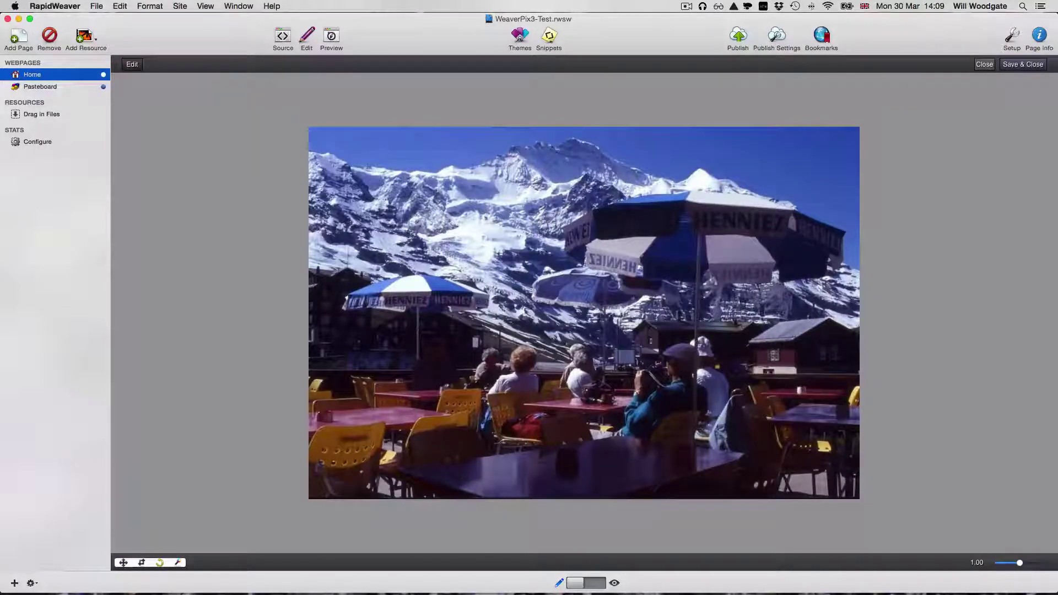
click(132, 65)
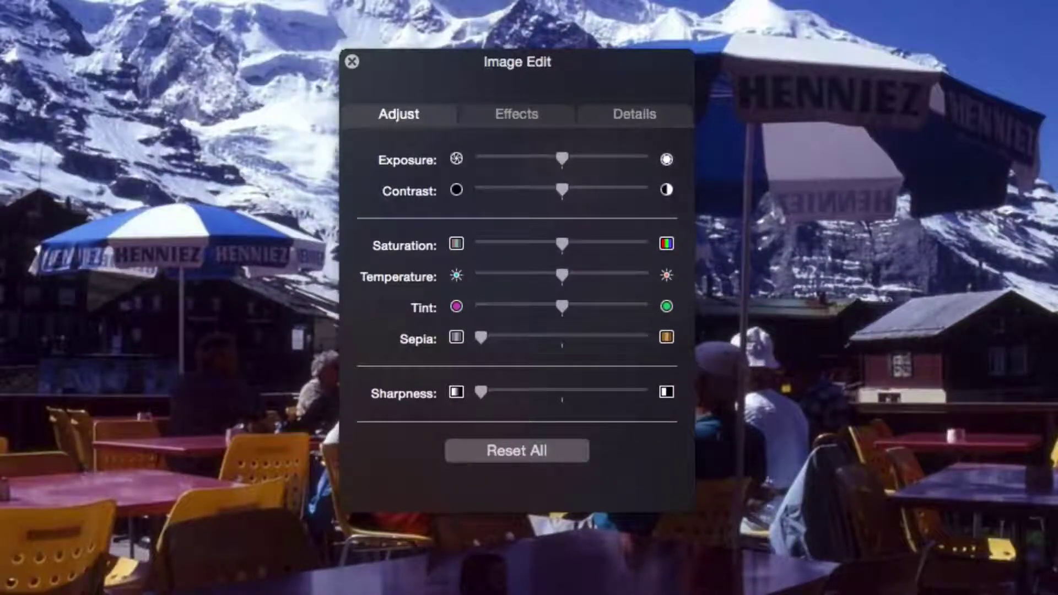
key(Escape)
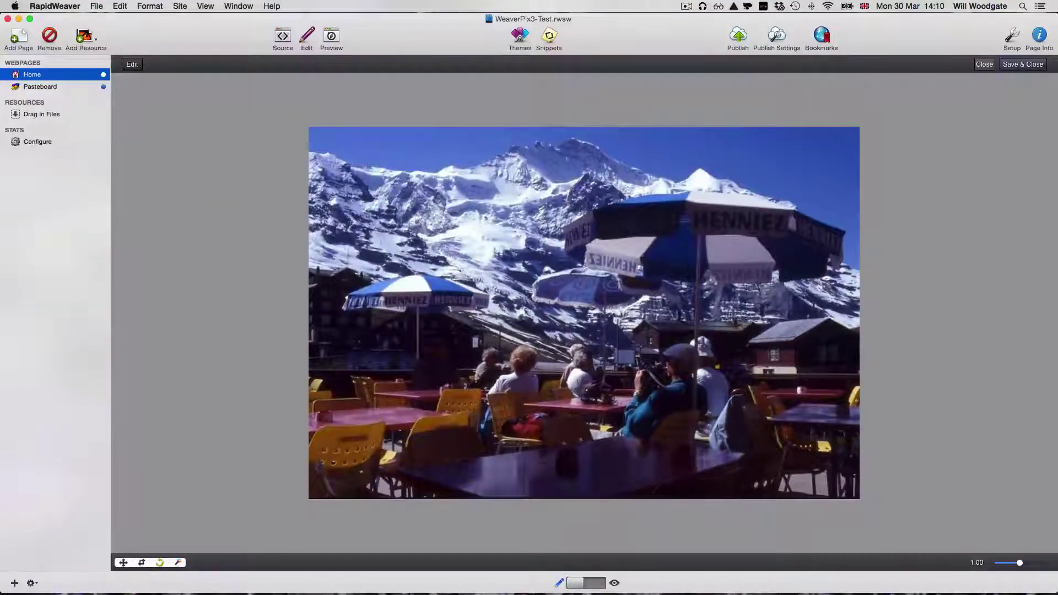
click(1023, 64)
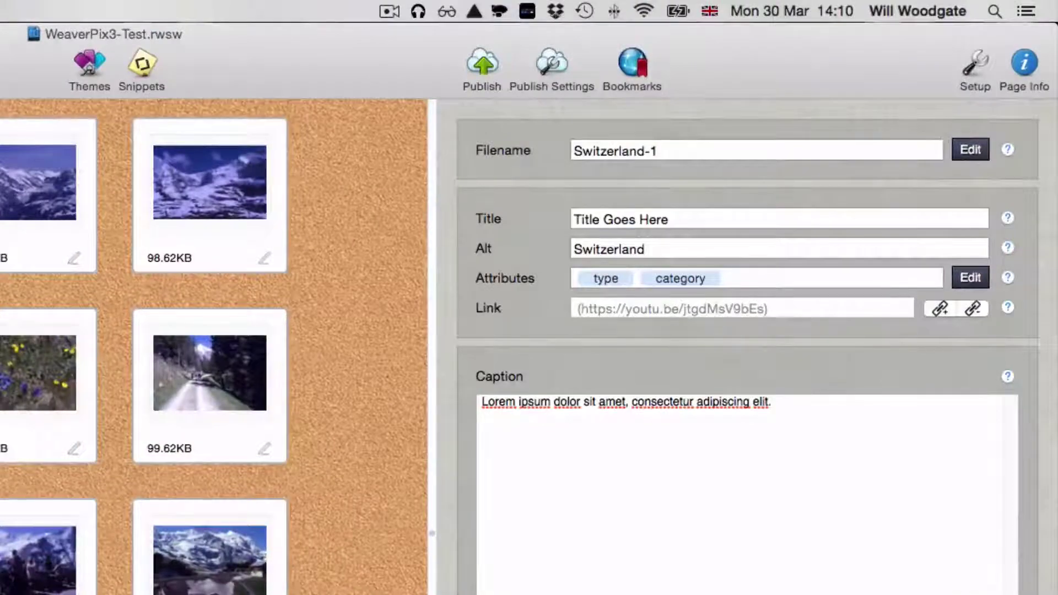
- Inspect the title, alt text and caption fields of the first photo
click(669, 220)
click(646, 250)
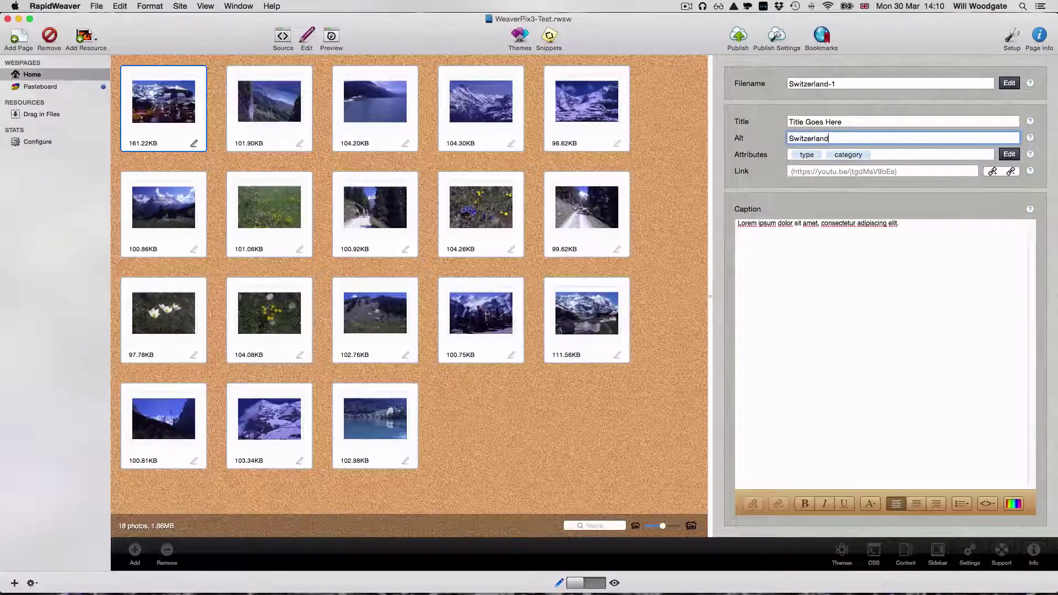
click(836, 223)
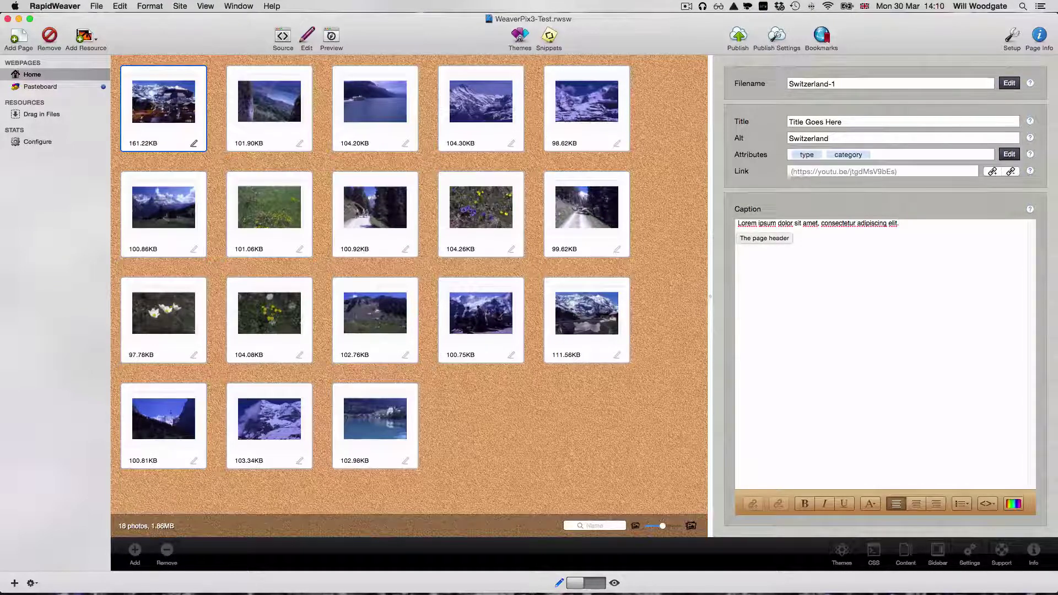
- Select the UltimateGallery theme in the gallery theme settings and reset its options to defaults
click(842, 550)
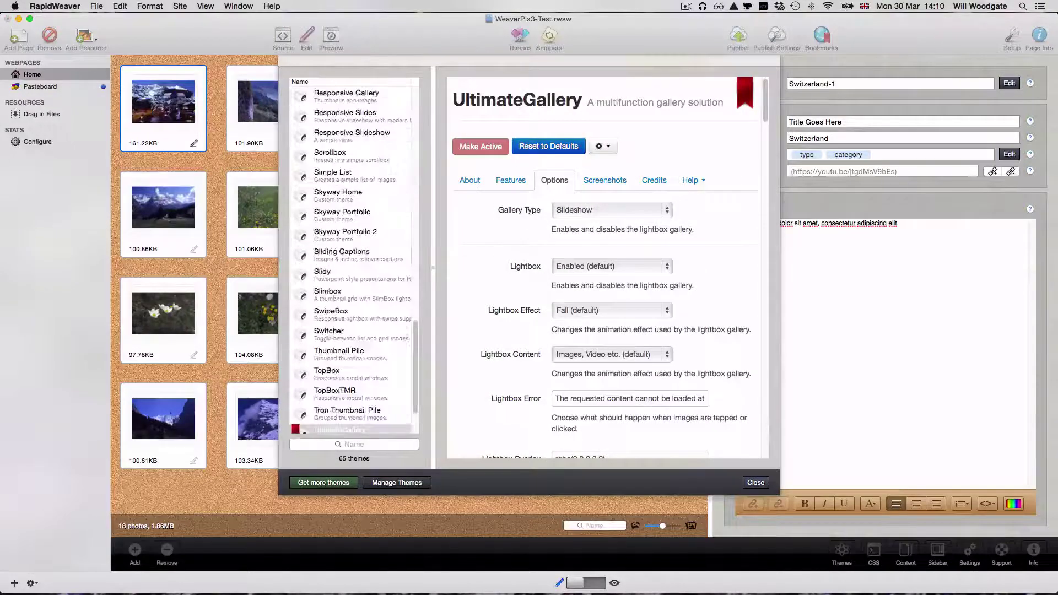
click(302, 363)
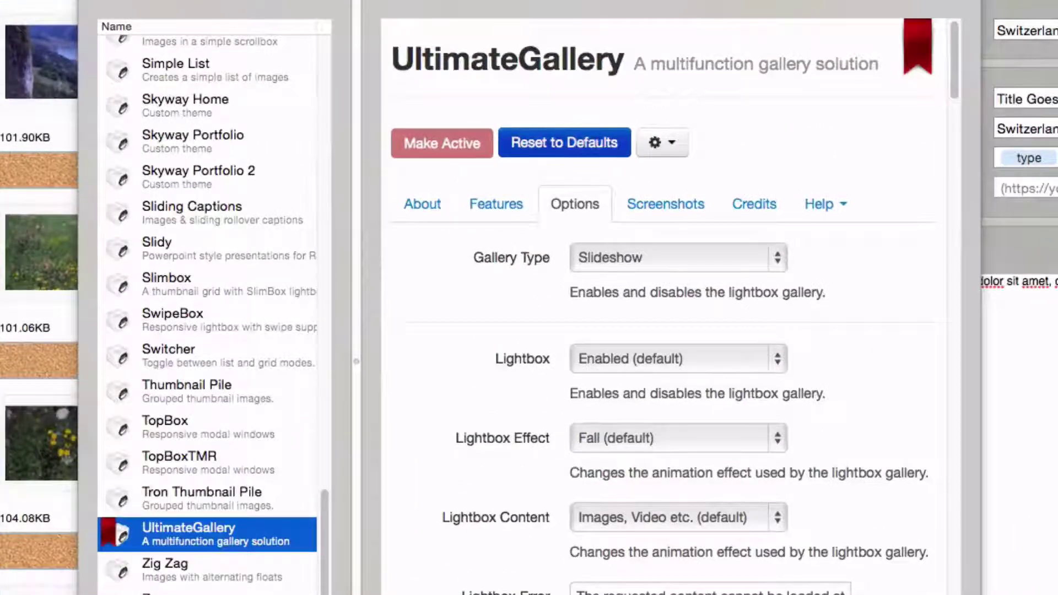
click(564, 142)
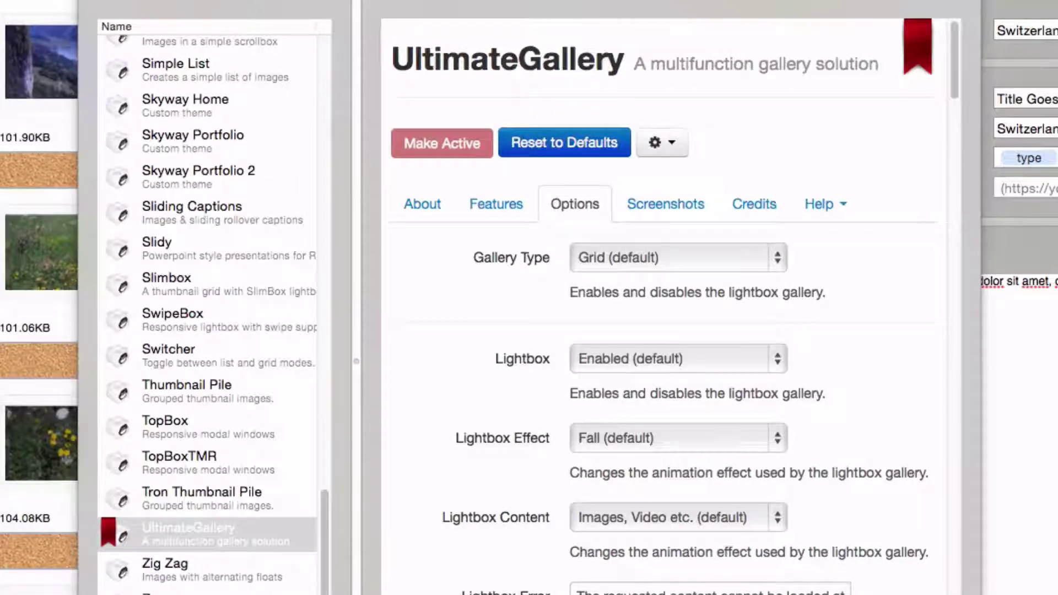
- Review the UltimateGallery theme's features and credits, and return to its options
click(496, 204)
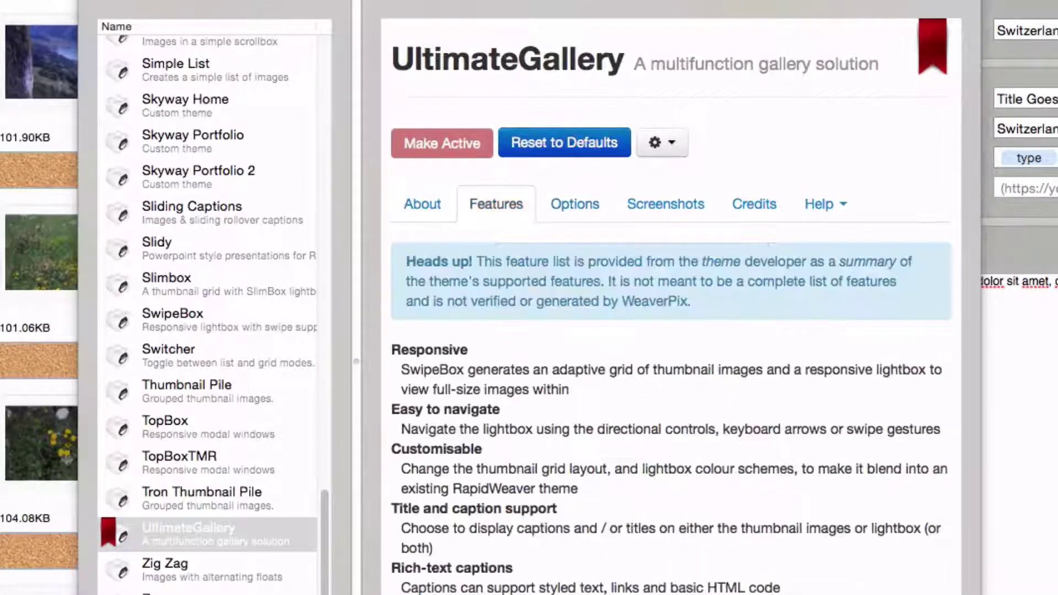
click(754, 204)
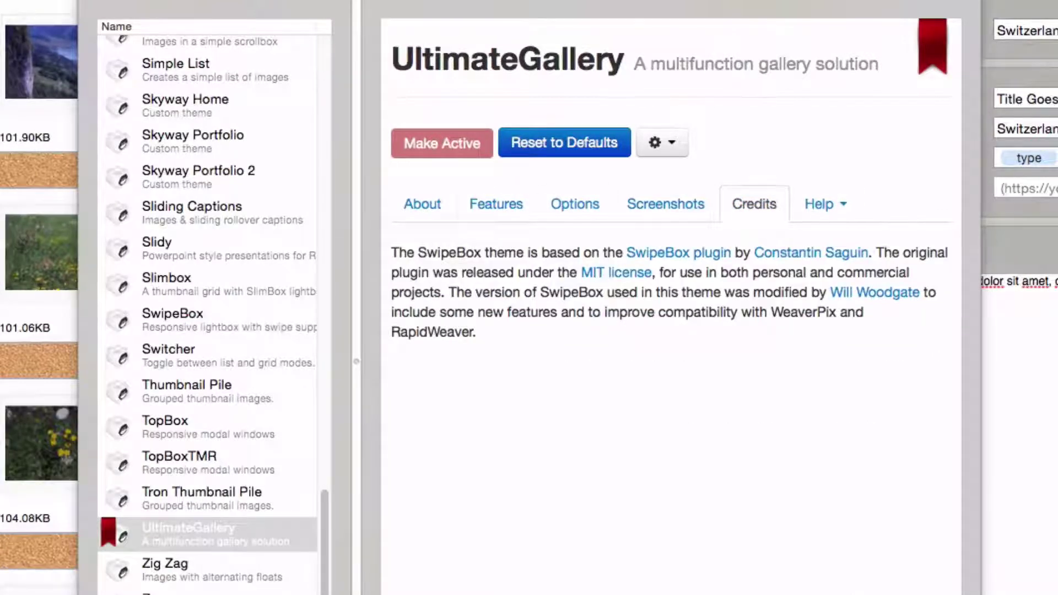
click(497, 204)
click(575, 204)
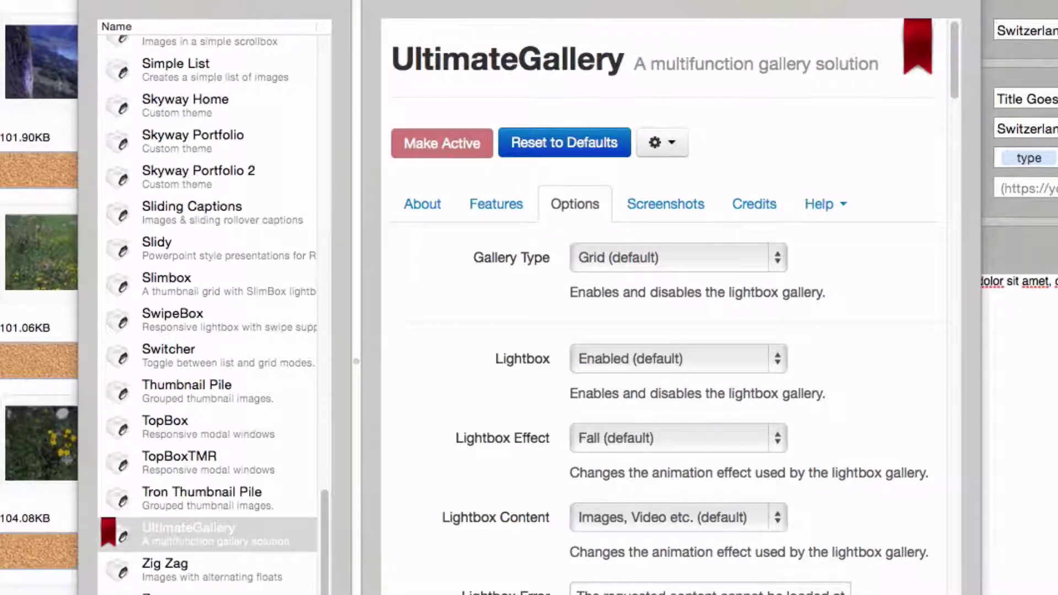
- Look through the gallery type choices offered by the UltimateGallery theme
click(678, 257)
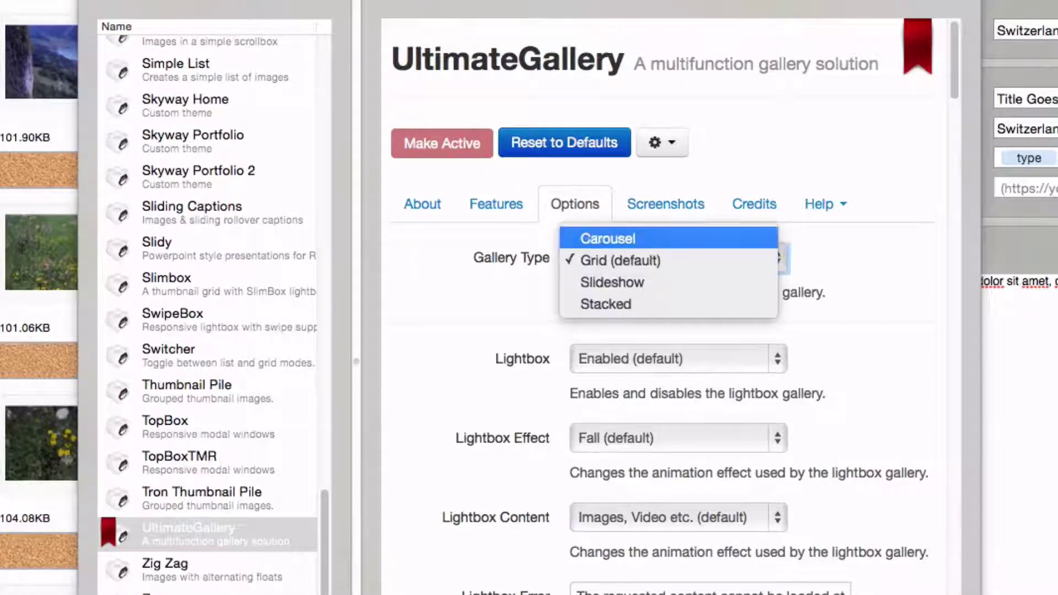
key(Down)
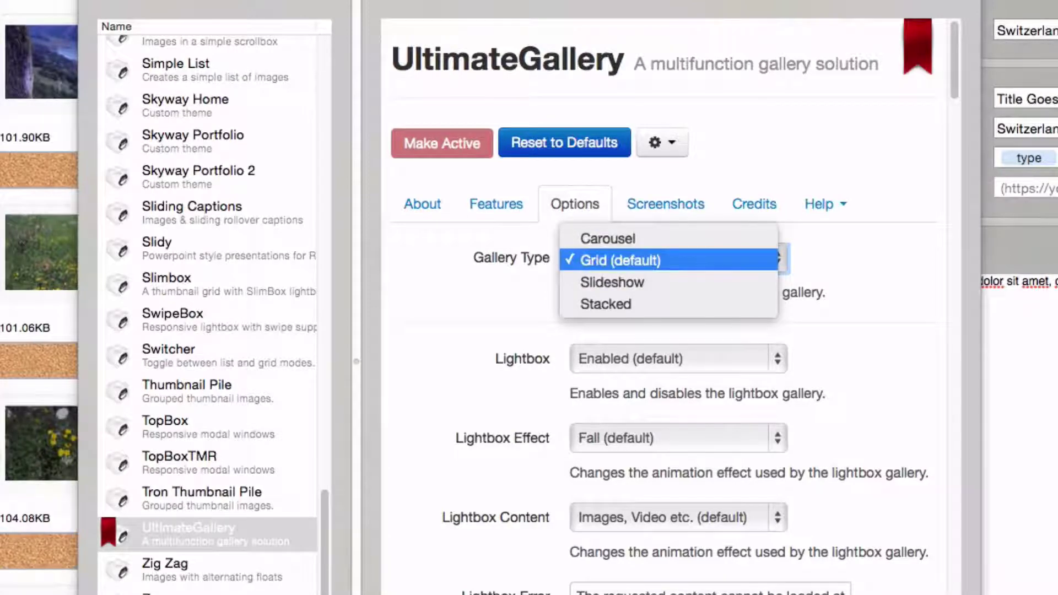
key(Down)
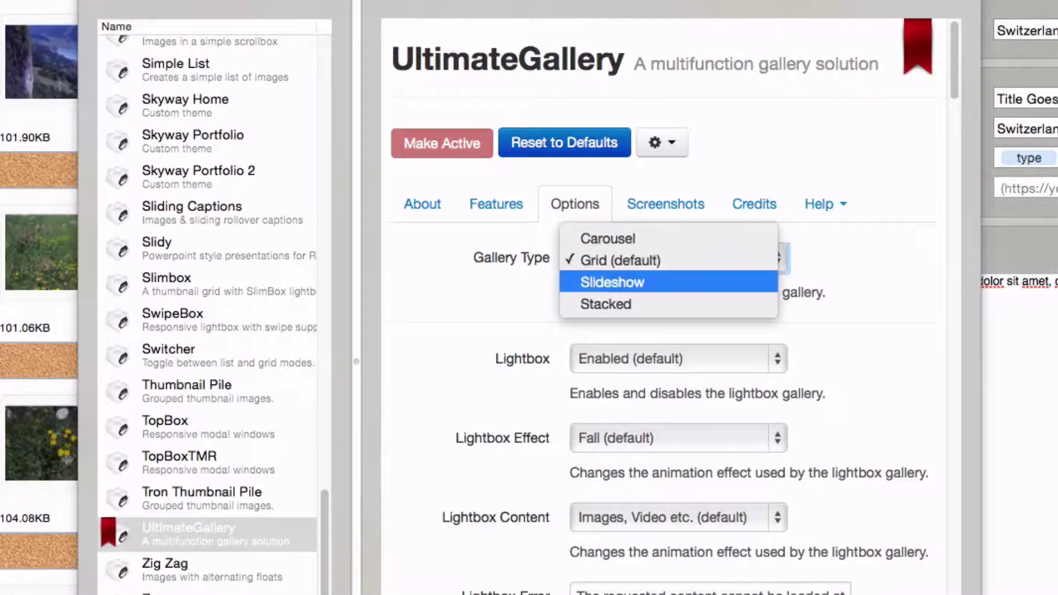
key(Down)
key(Escape)
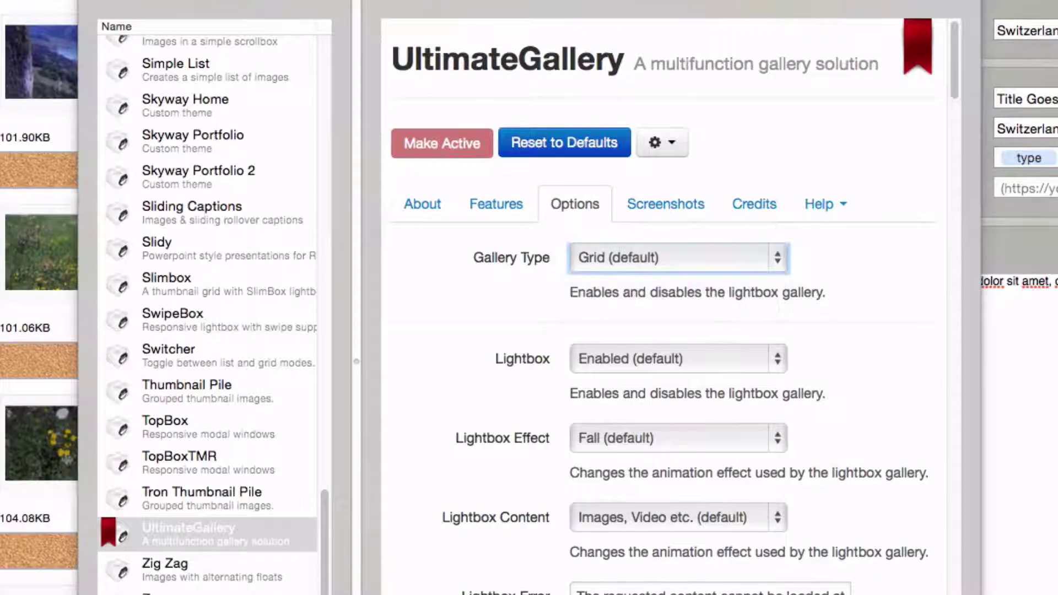
- Examine the theme's lightbox, grid, carousel and slideshow options, and close the theme settings
scroll(672, 303, down, 5)
scroll(672, 303, down, 1)
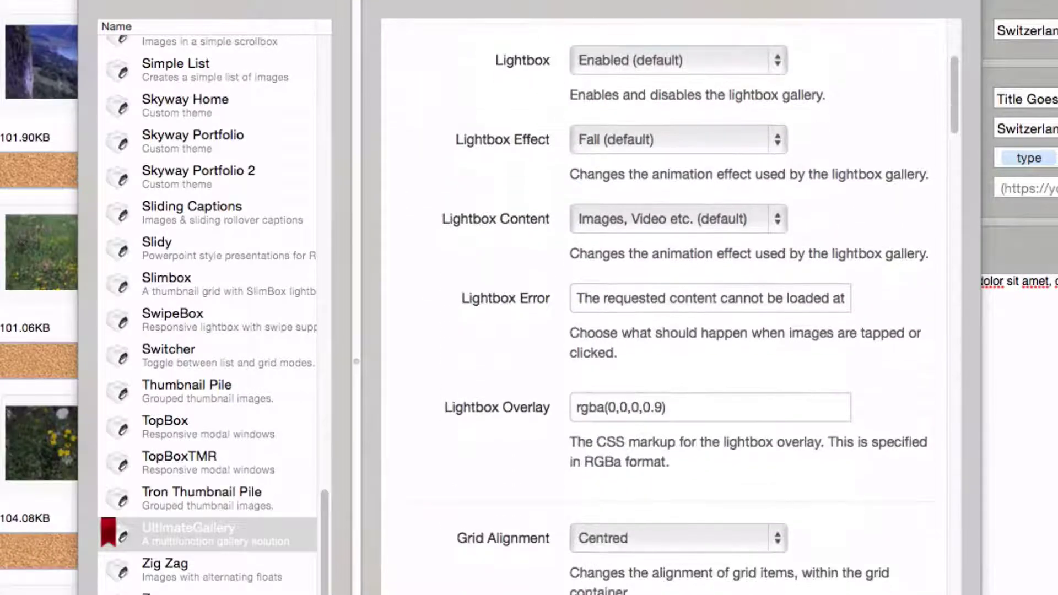
scroll(672, 303, up, 1)
scroll(672, 303, down, 6)
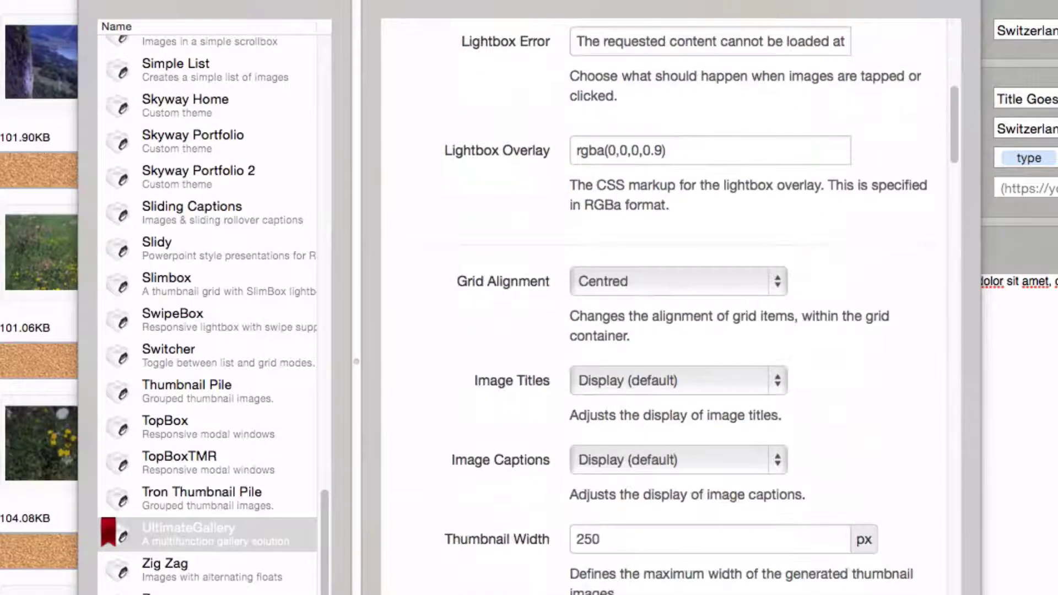
scroll(672, 303, up, 6)
scroll(672, 304, down, 10)
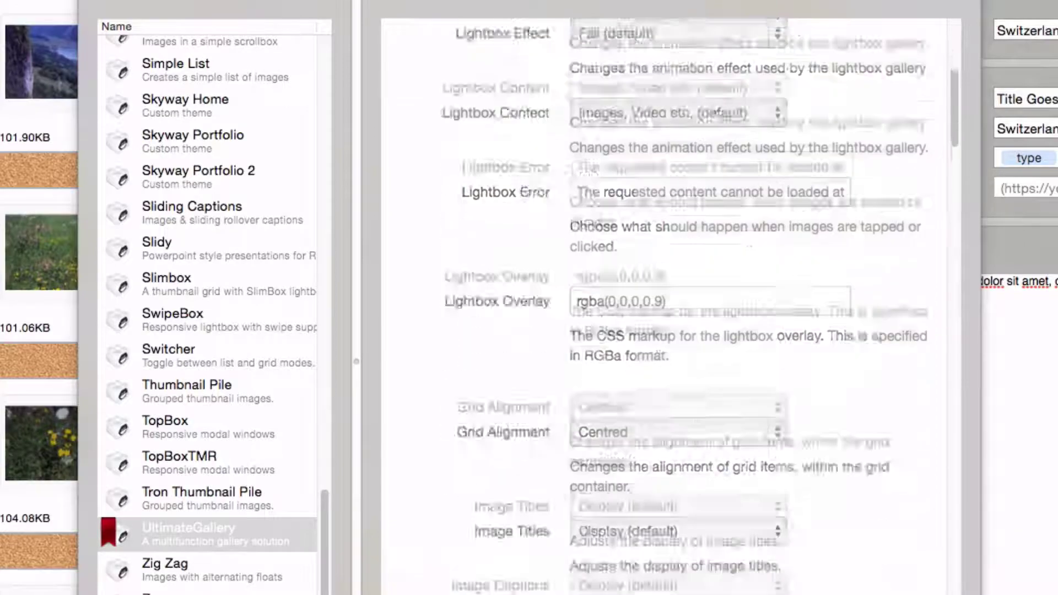
scroll(672, 303, down, 18)
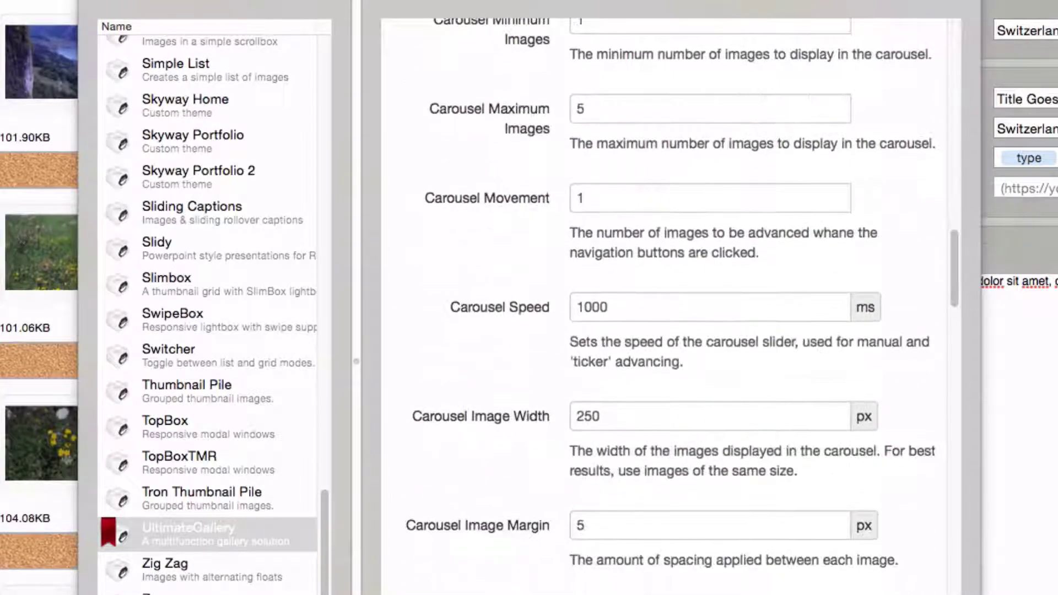
scroll(673, 303, down, 20)
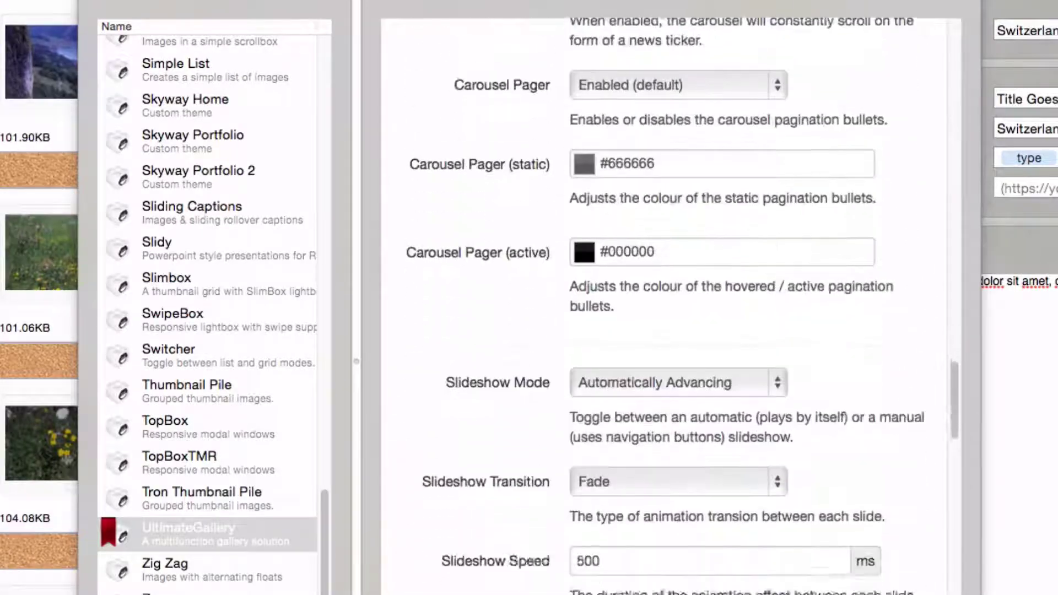
scroll(672, 303, down, 2)
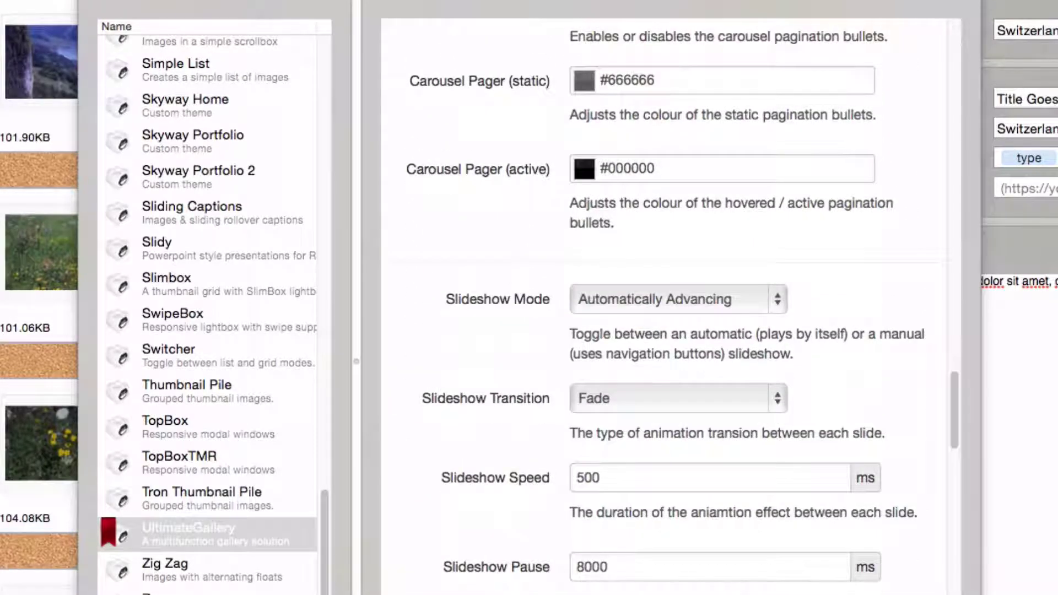
scroll(744, 303, up, 20)
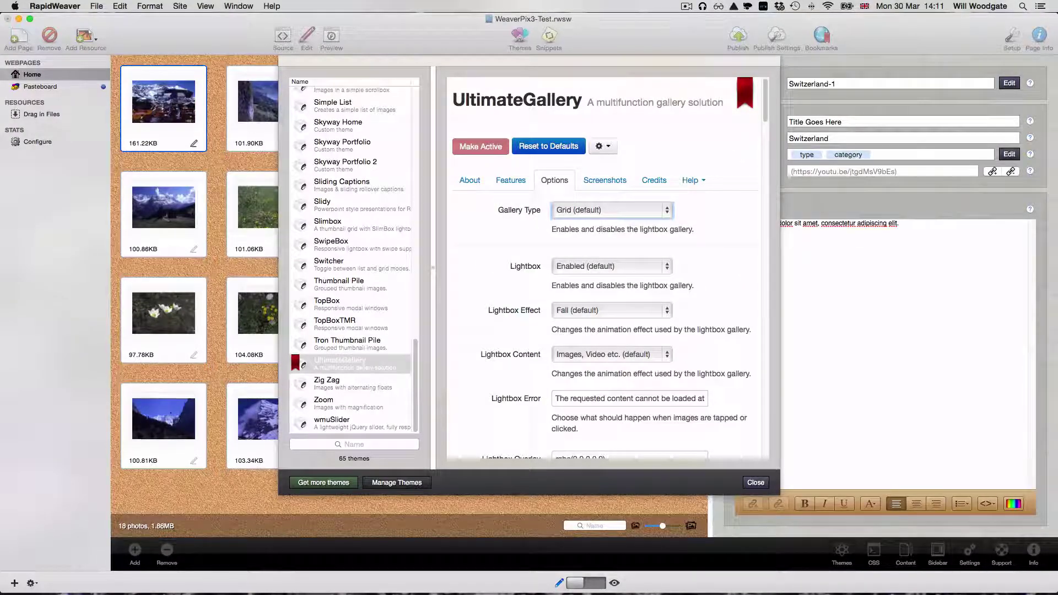
key(Escape)
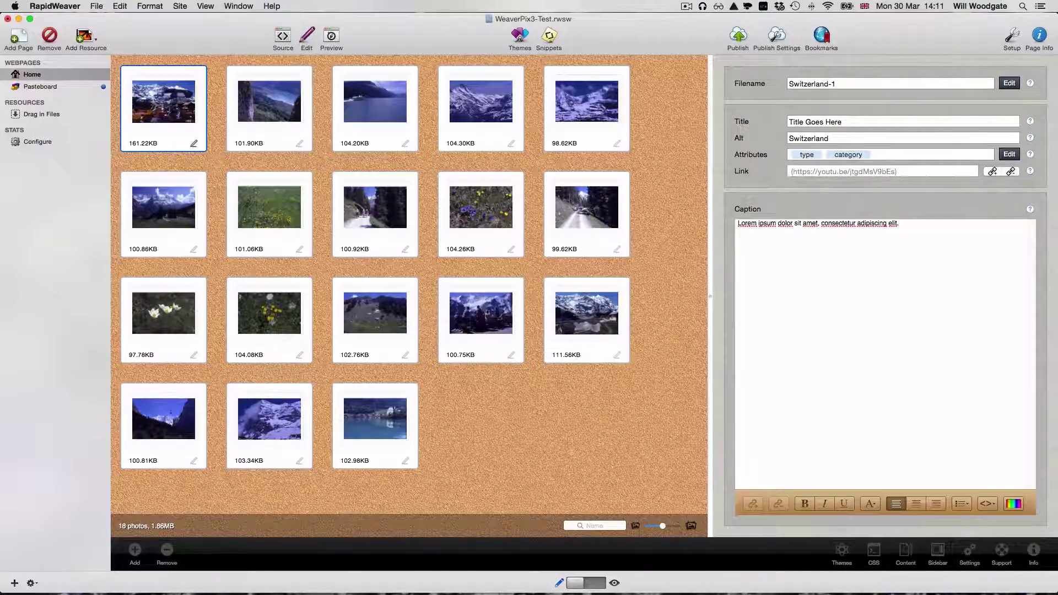
- Preview the gallery page and play the first item's lightbox video with its quality set to 1080p
key(super+shift+p)
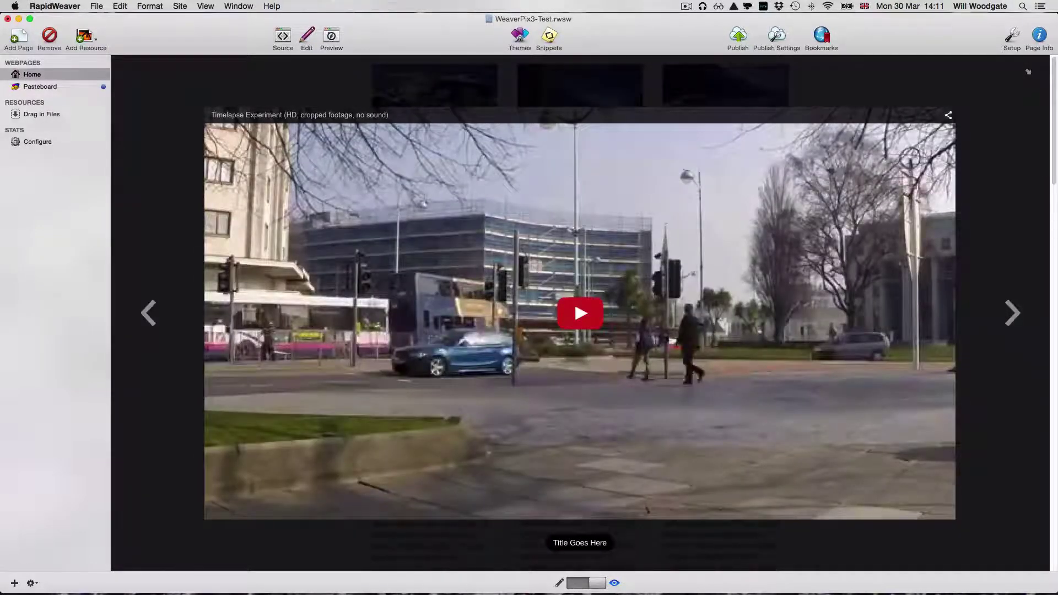
click(581, 313)
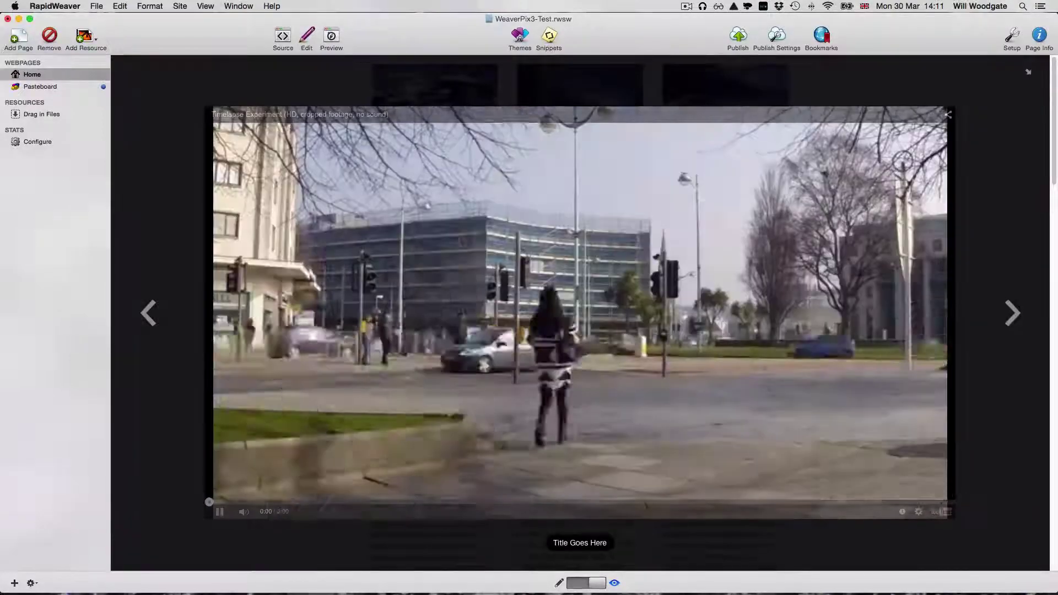
click(918, 511)
click(915, 485)
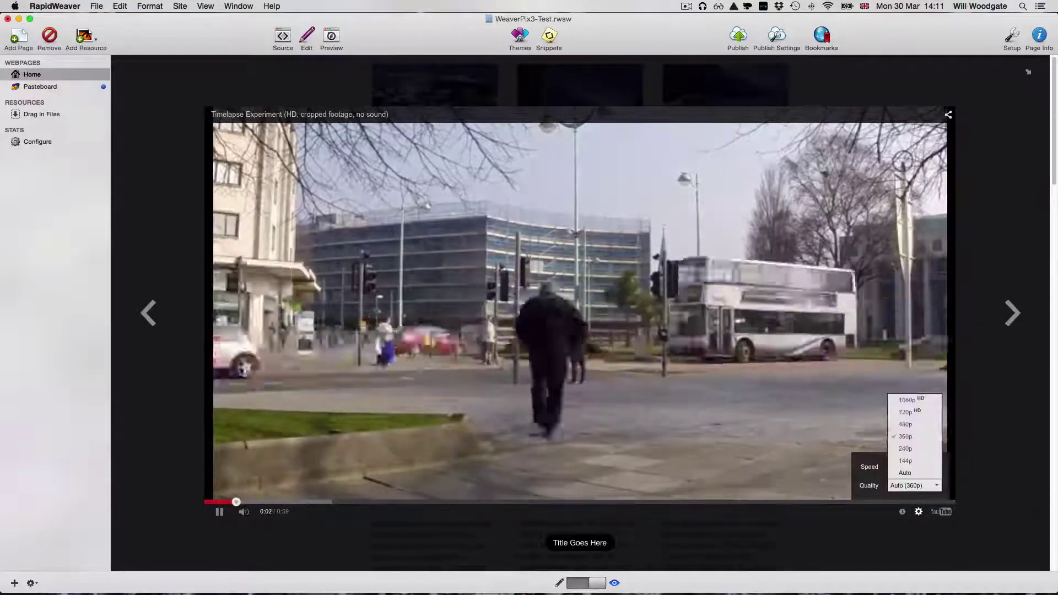
click(915, 402)
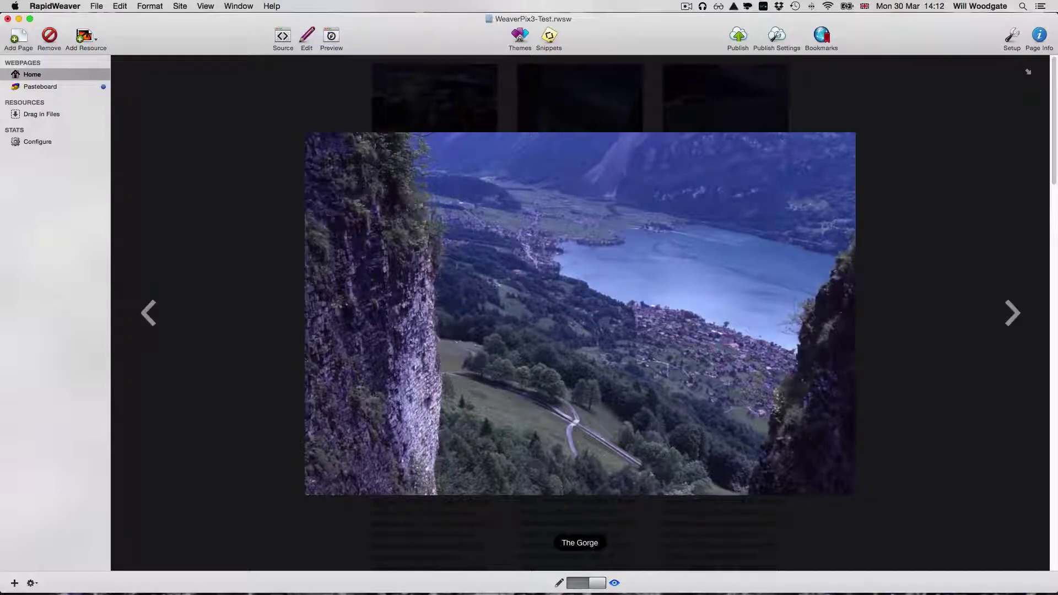
- Move to another item in the lightbox and close the lightbox
key(Right)
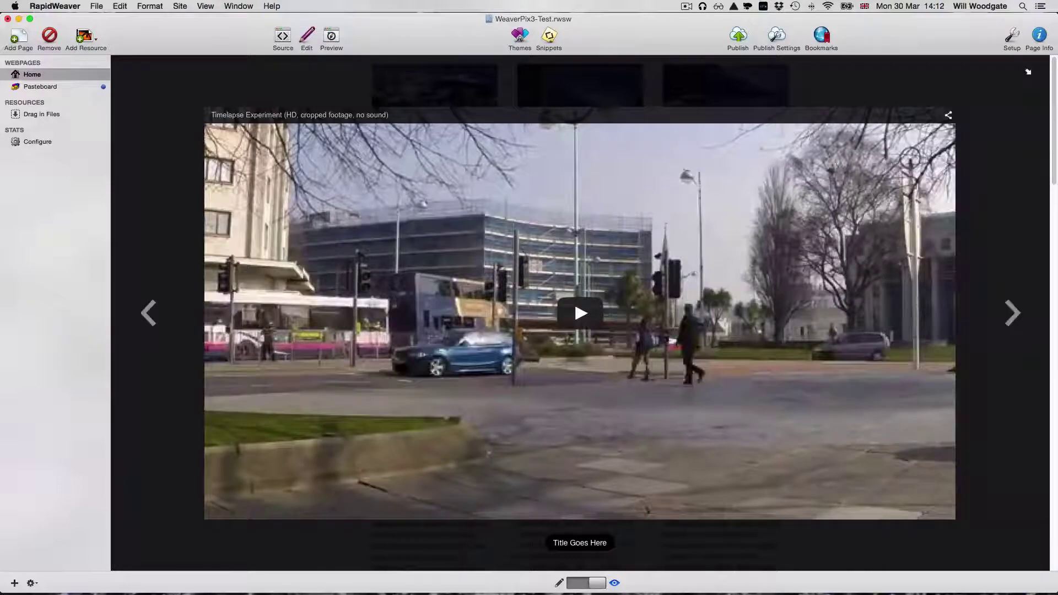
key(Escape)
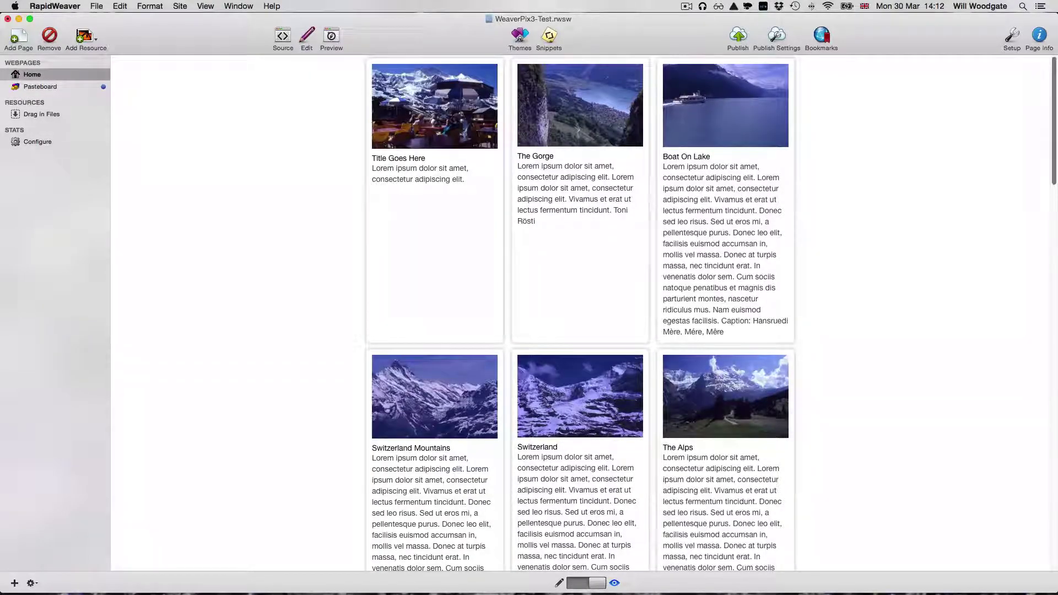
- Narrow the window to expose the desktop and copy the first gallery thumbnail image onto the desktop
drag(1057, 302, 867, 302)
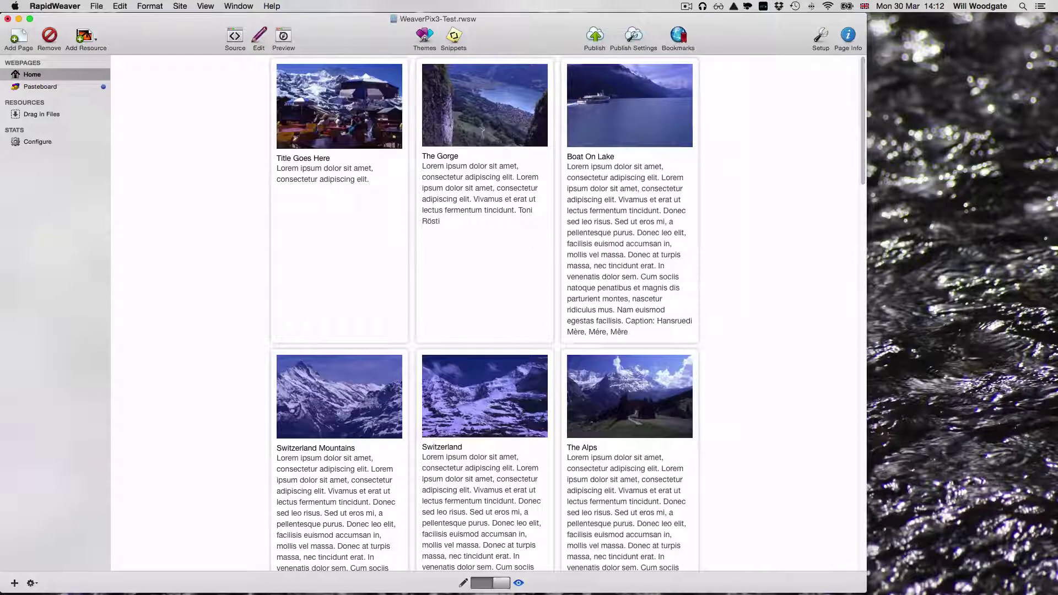
drag(340, 107, 969, 173)
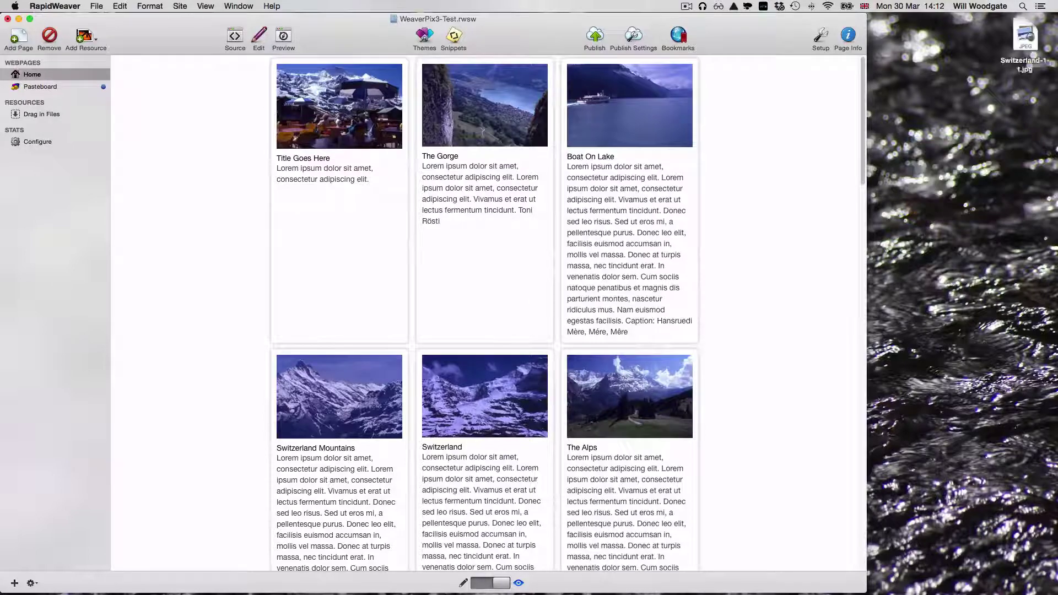
- Open the Switzerland-1-t.jpg thumbnail from the desktop in Preview, inspect its file and image size details, and quit Preview
double_click(1025, 38)
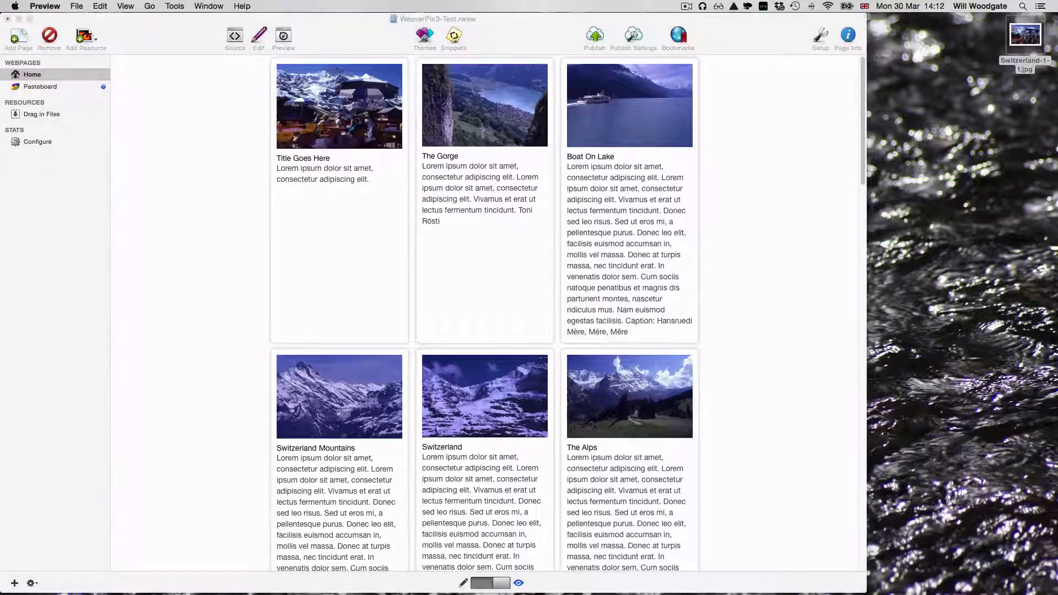
key(super+i)
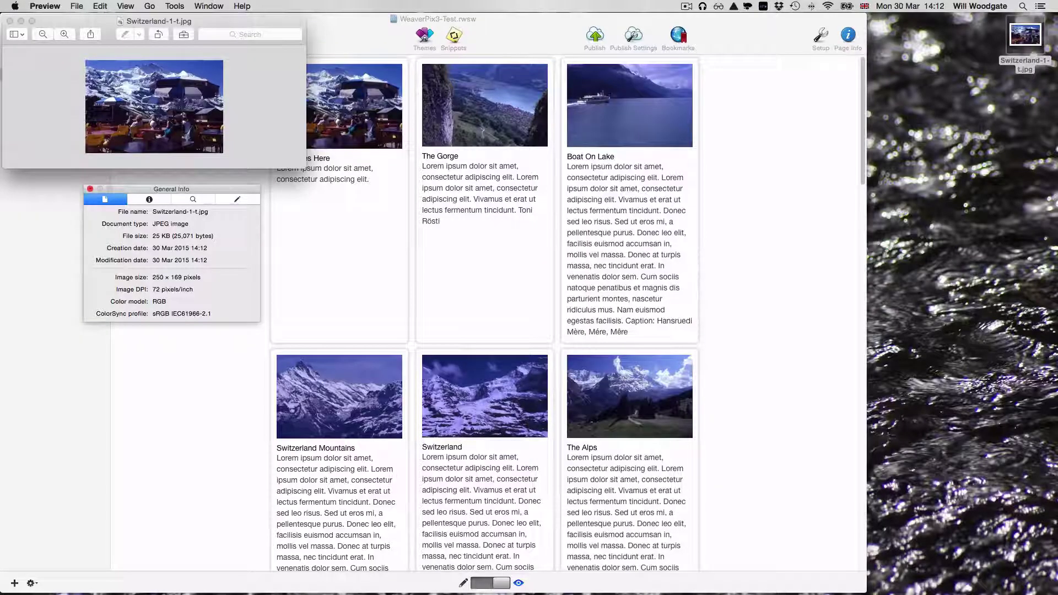
key(super+w)
key(super+w)
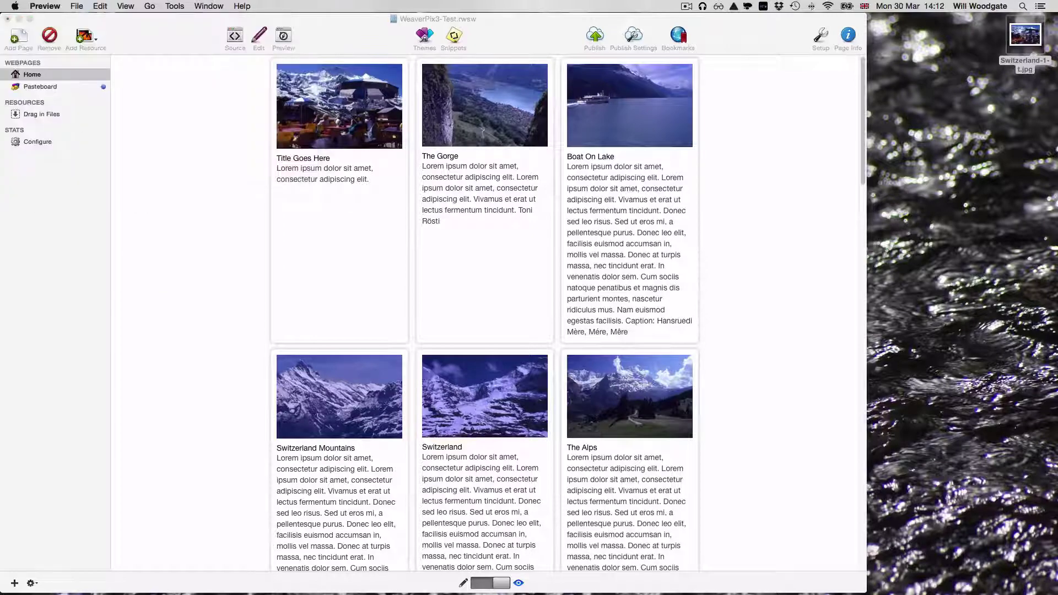
key(super+q)
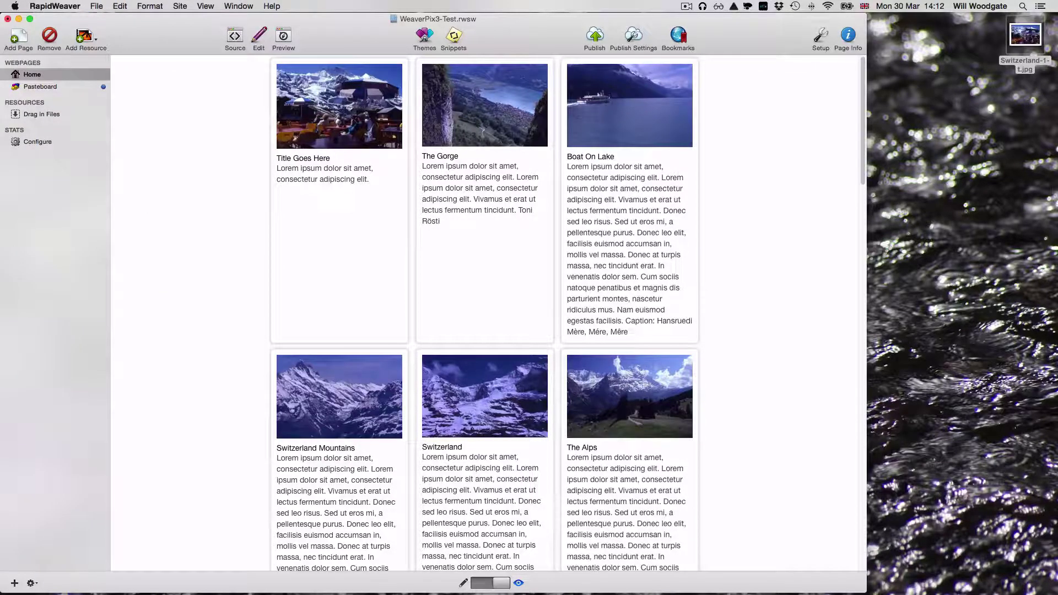
- Enlarge the RapidWeaver window again and look through the whole grid gallery, returning to its first row
click(30, 19)
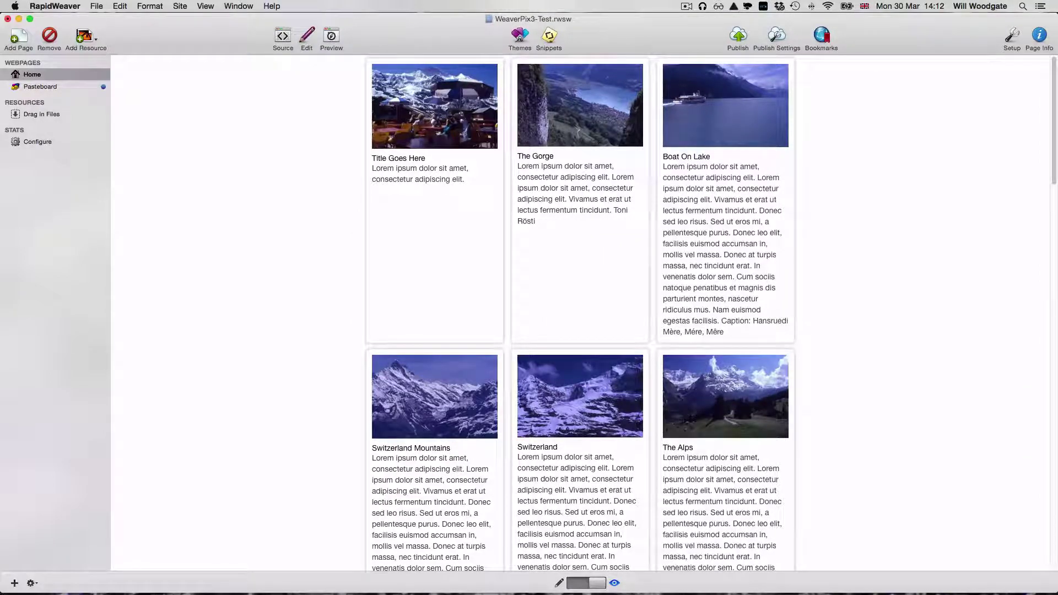
scroll(581, 314, down, 5)
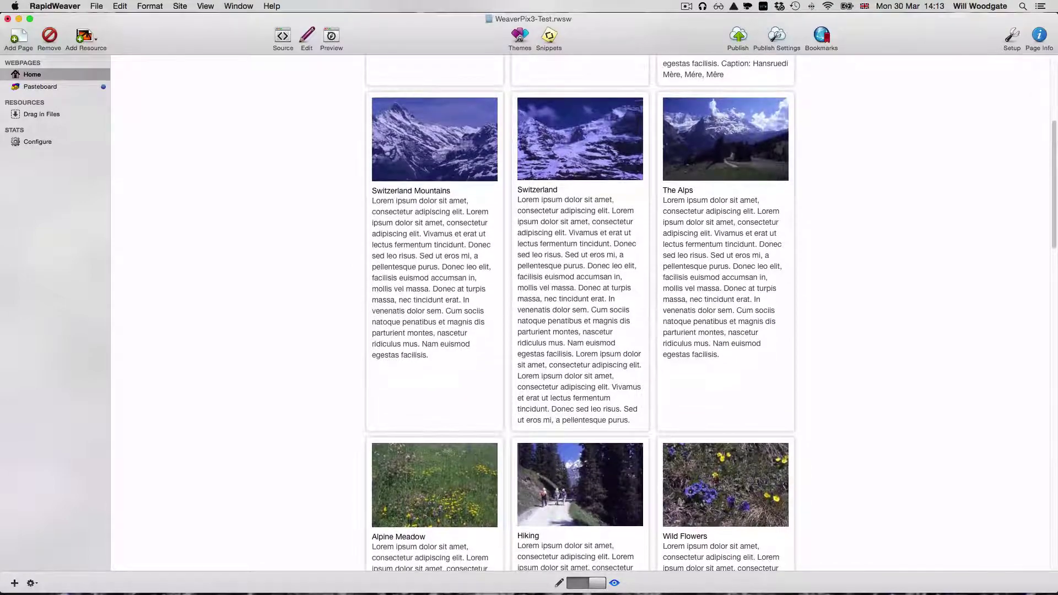
scroll(582, 314, down, 15)
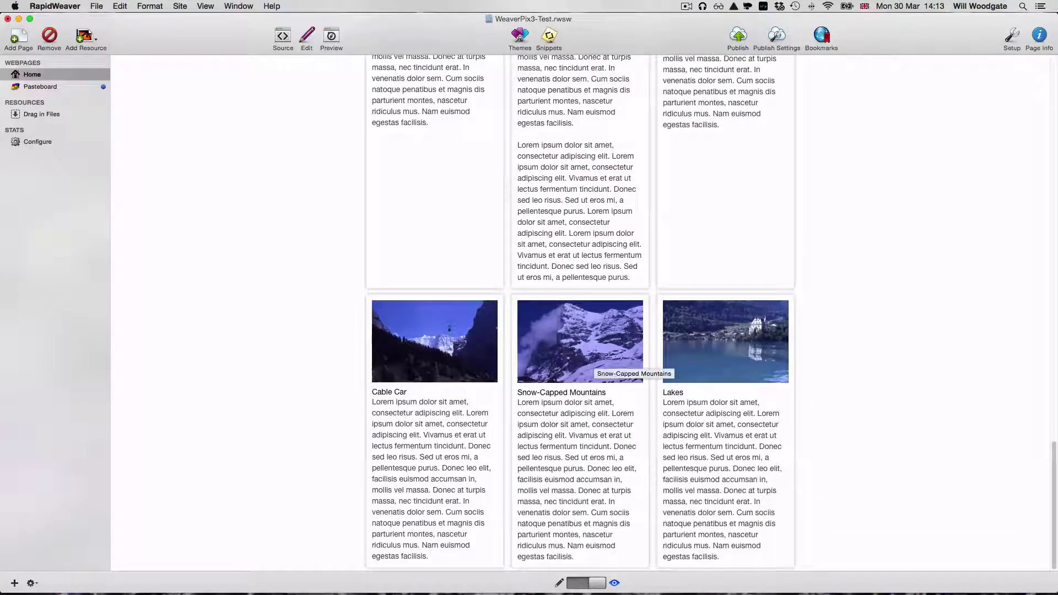
scroll(581, 314, up, 3)
scroll(582, 314, up, 20)
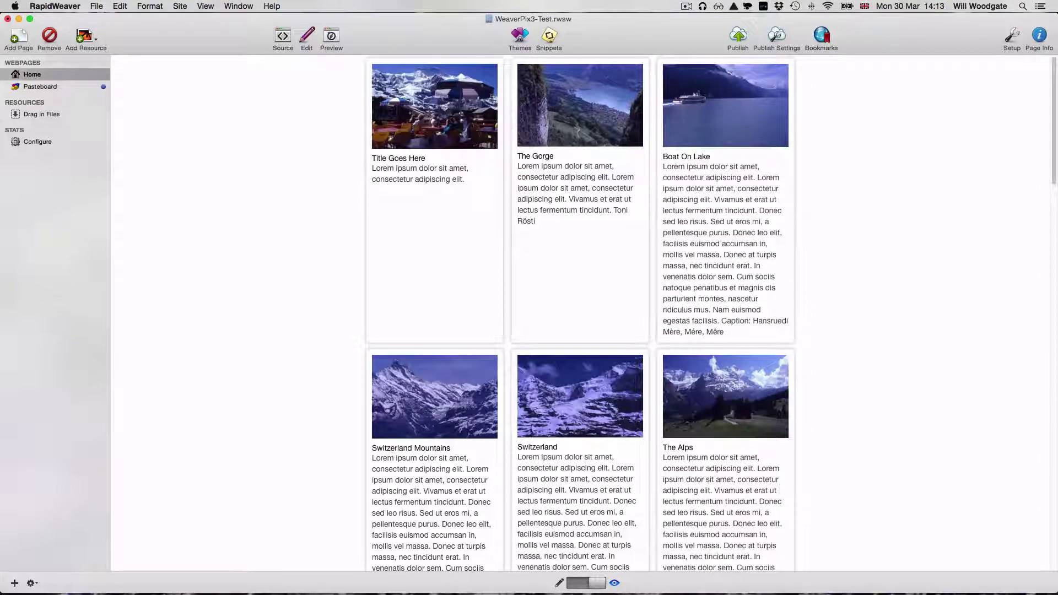
- Return to editing, set the UltimateGallery theme's Gallery Type to Carousel, and close the theme settings
key(super+shift+p)
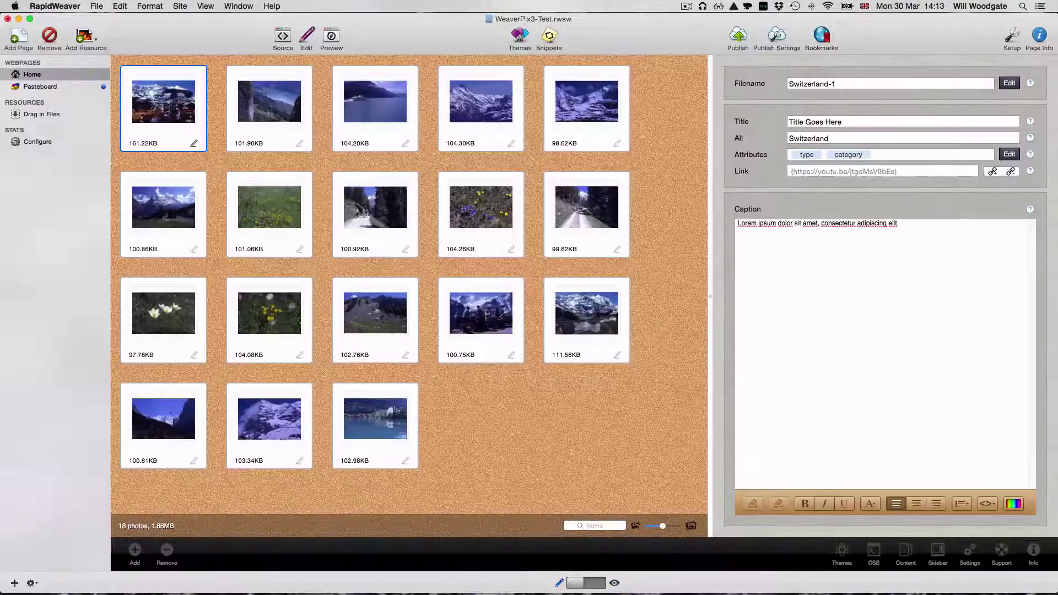
click(842, 554)
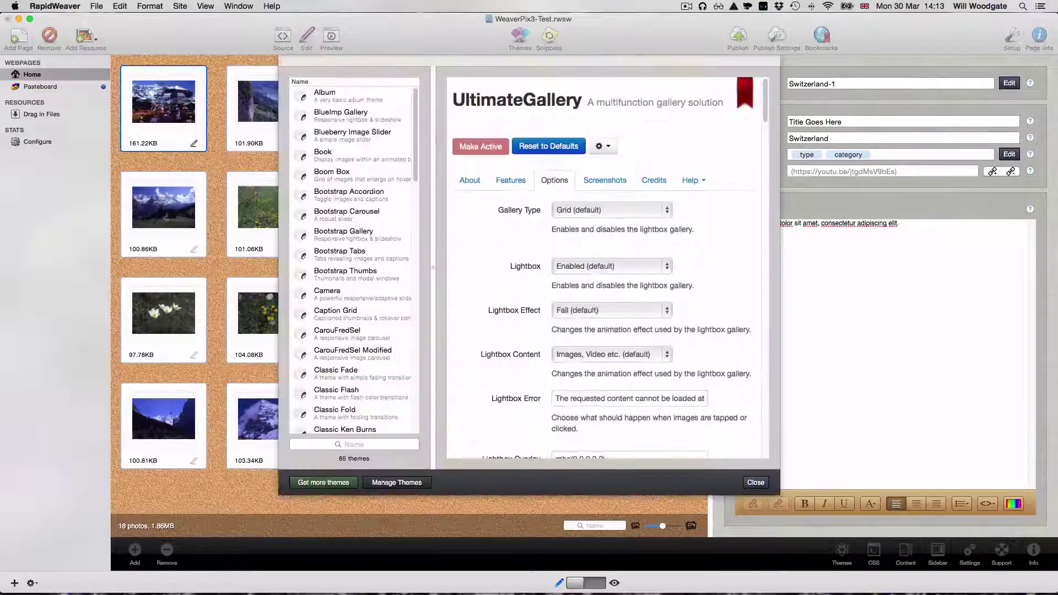
click(612, 210)
click(573, 199)
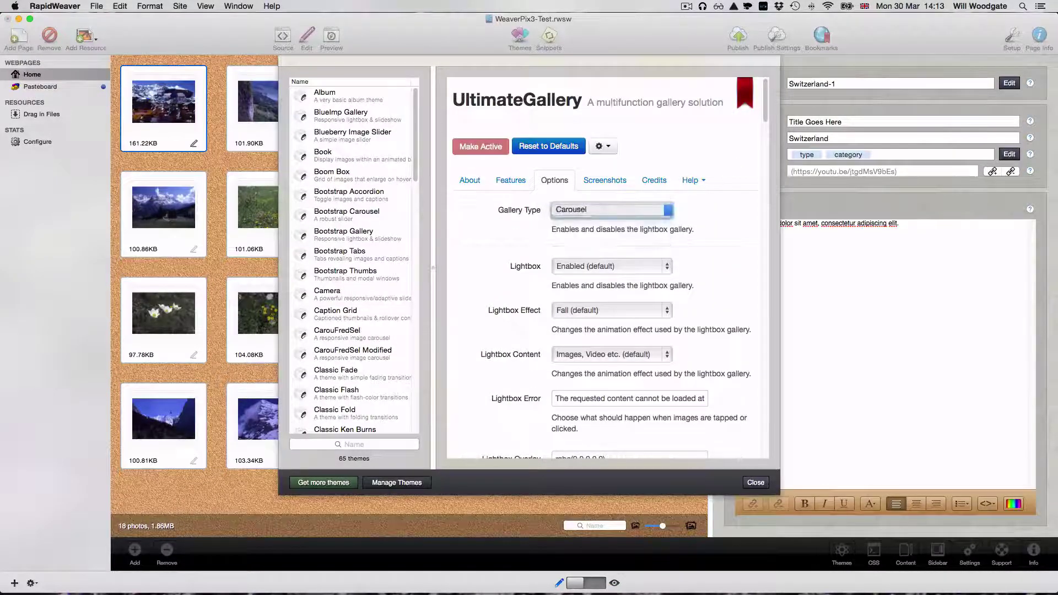
click(756, 482)
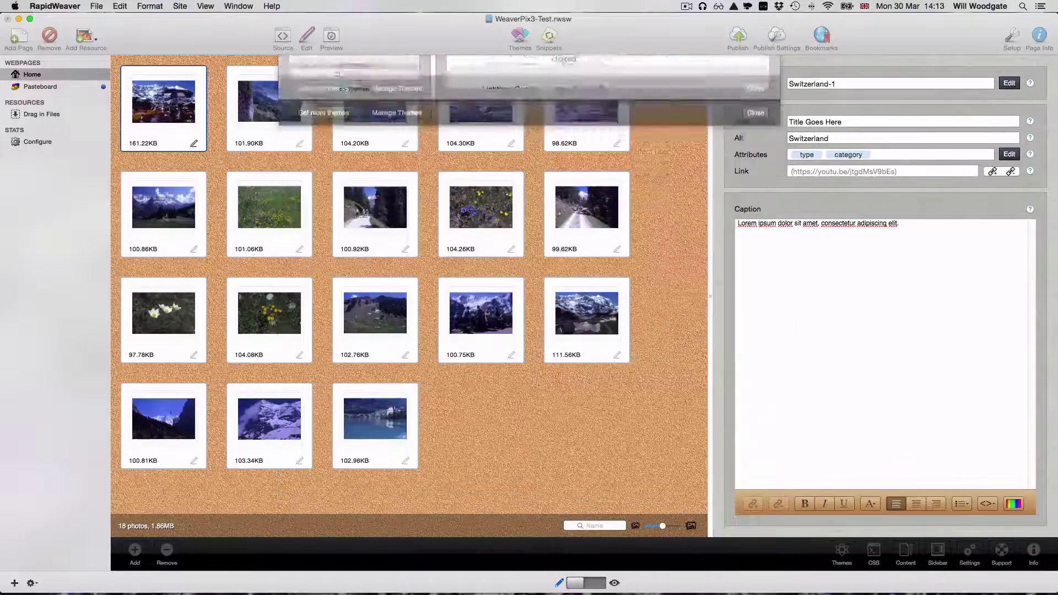
- Preview the carousel gallery, open the first item's video in the lightbox, and close the lightbox
key(super+r)
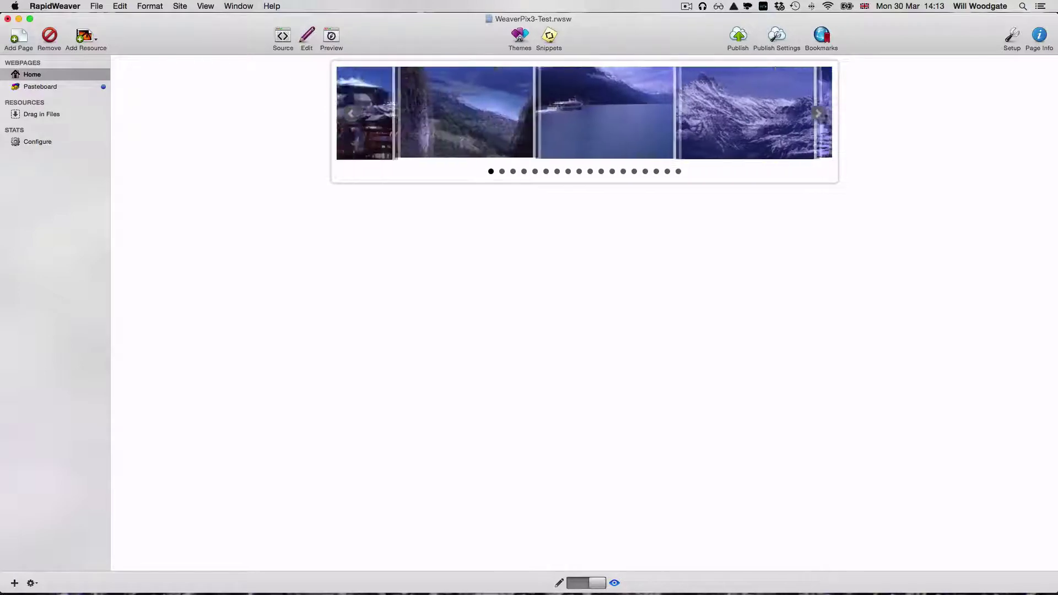
click(406, 113)
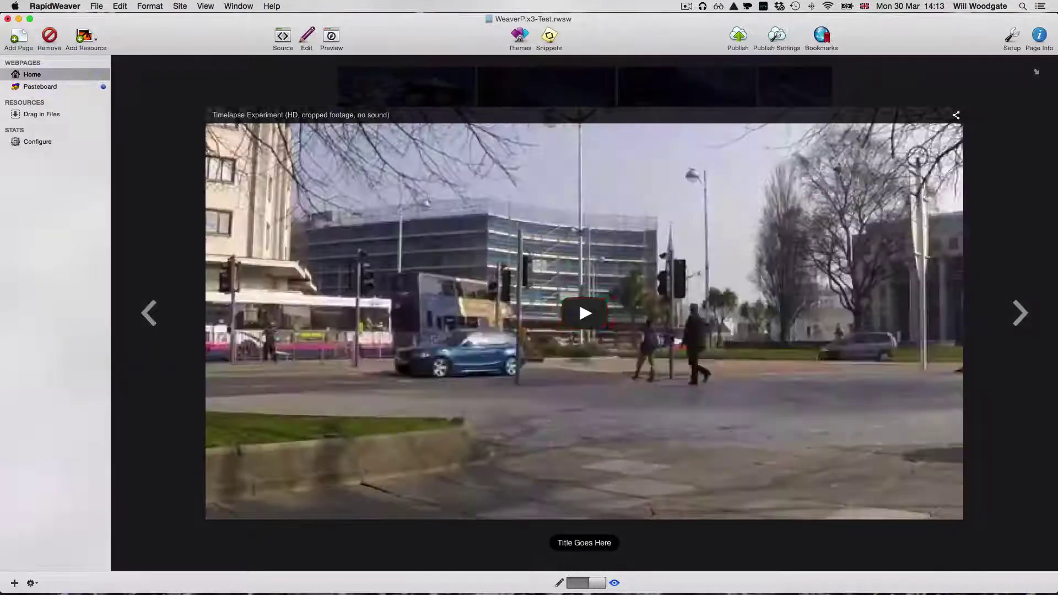
click(1036, 72)
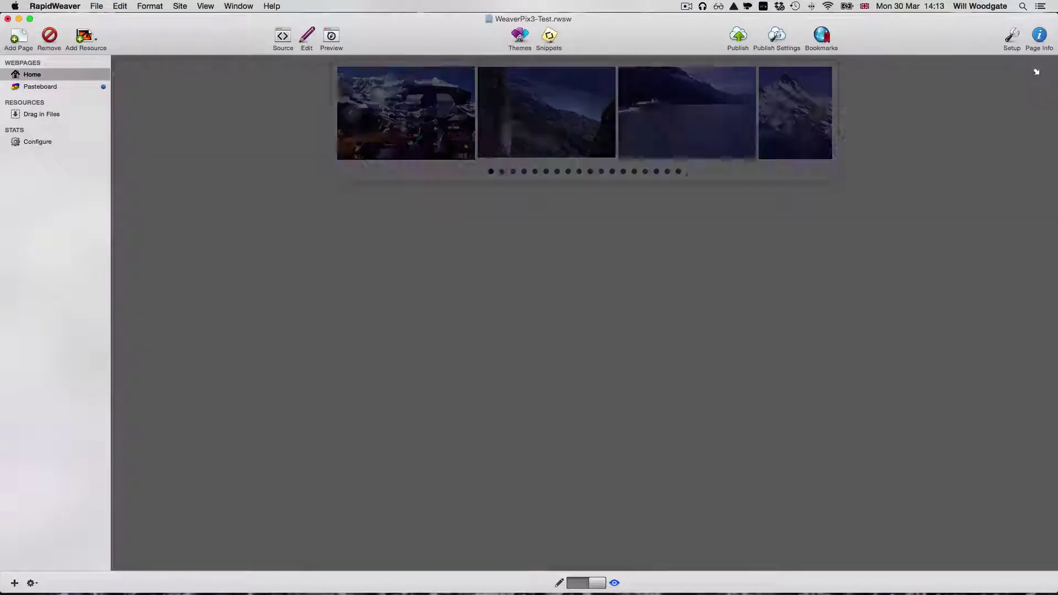
- Return to editing, set the UltimateGallery theme's Gallery Type to Slideshow, and close the theme settings
key(super+r)
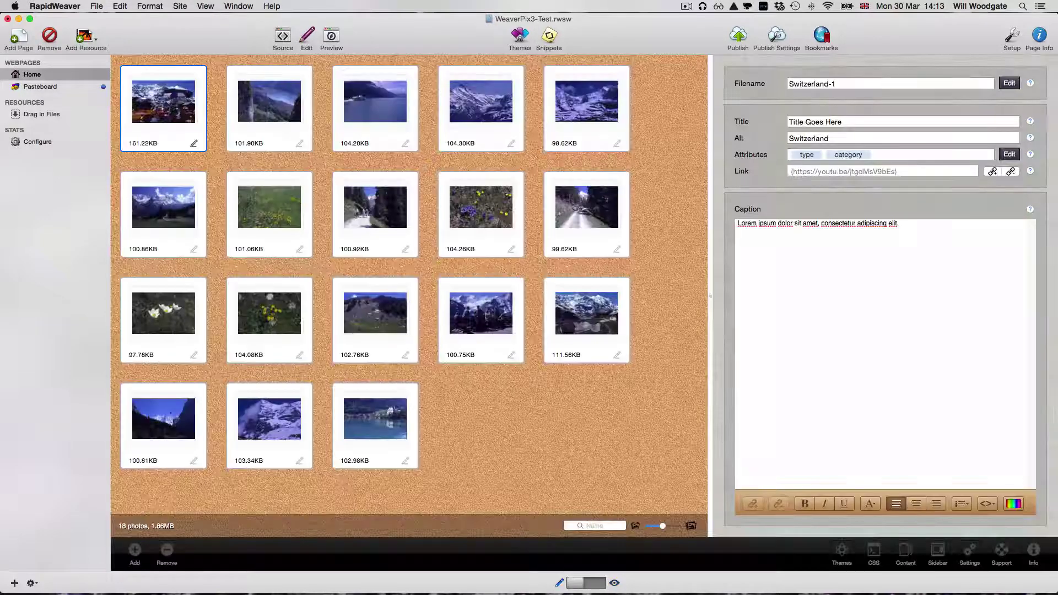
click(842, 552)
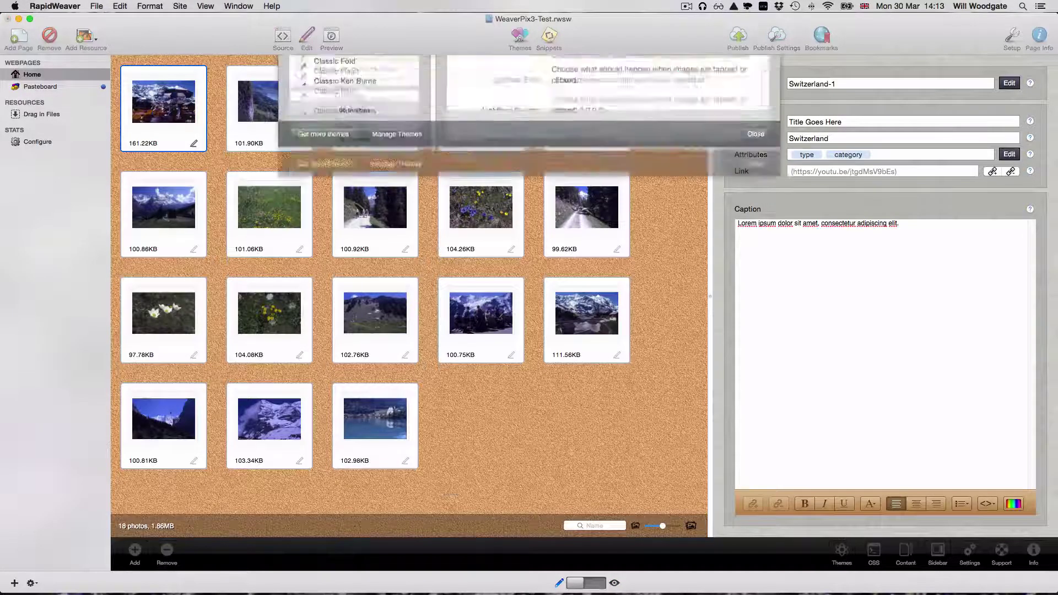
click(609, 211)
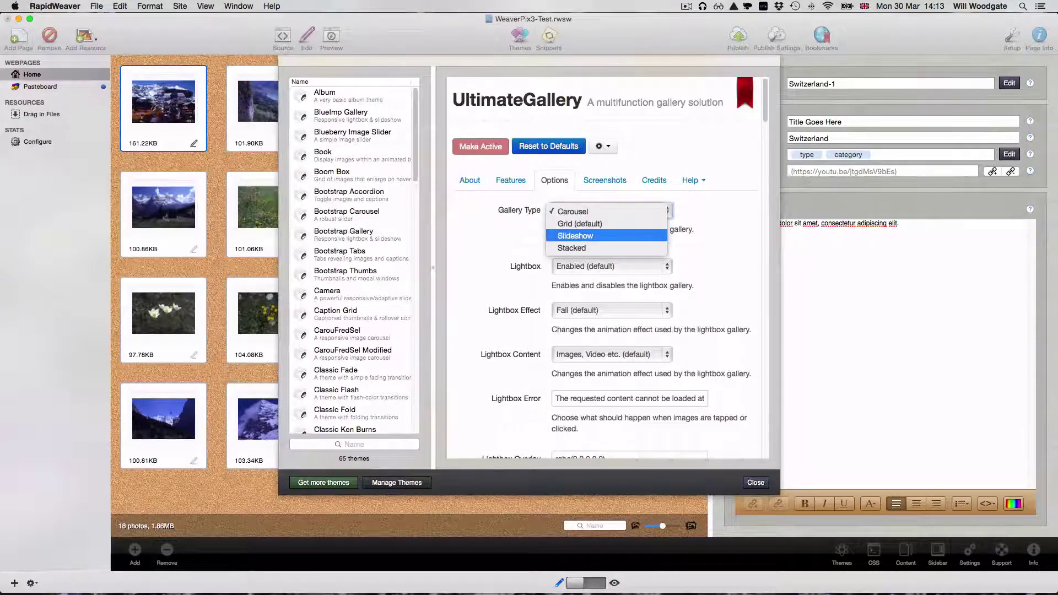
click(576, 236)
click(756, 482)
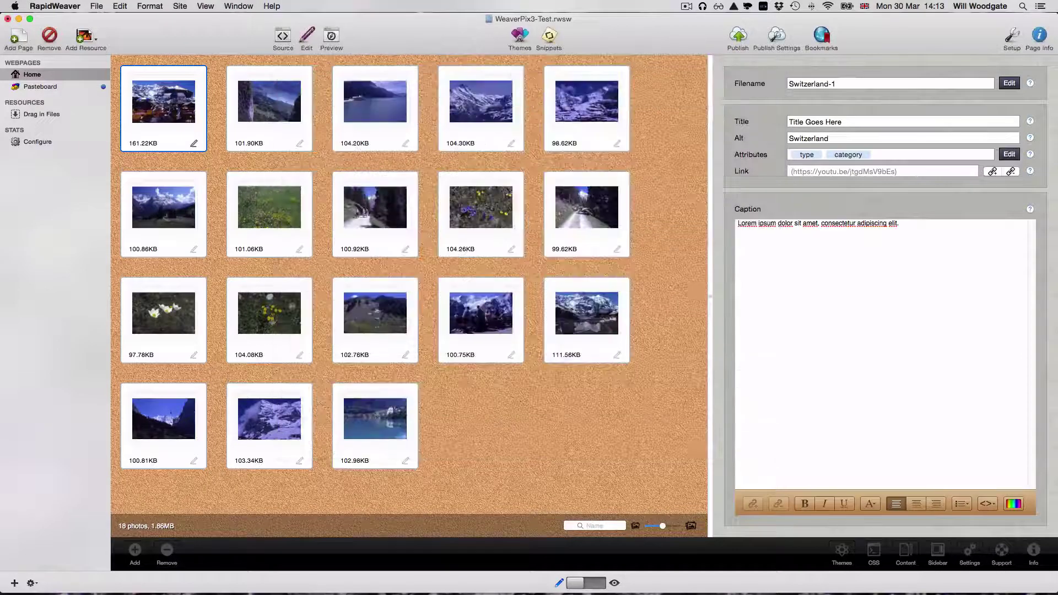
- Preview the slideshow gallery, open The Gorge photo in the lightbox, and close the lightbox
key(super+r)
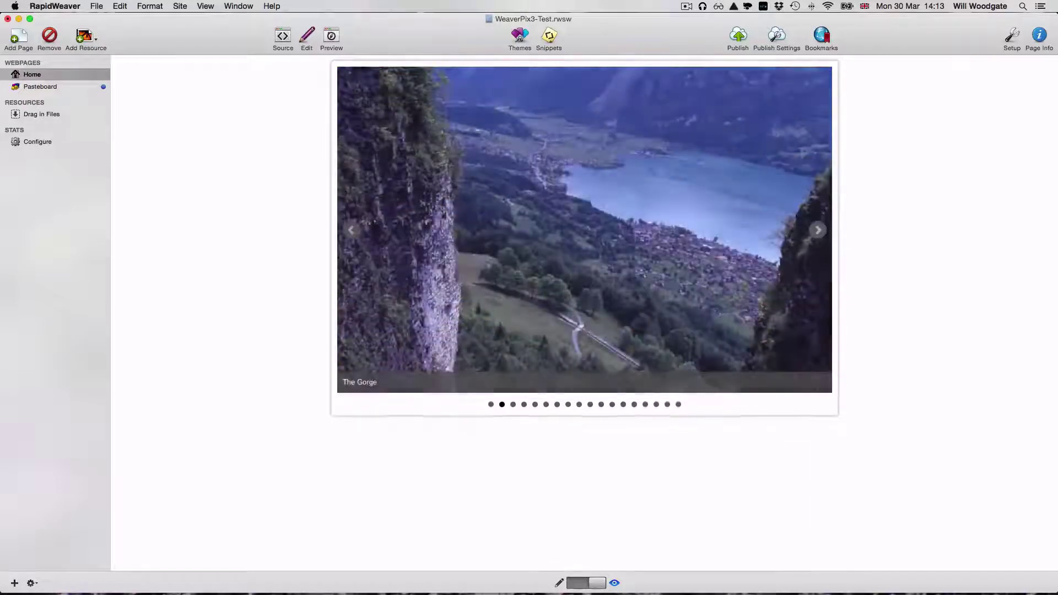
click(585, 230)
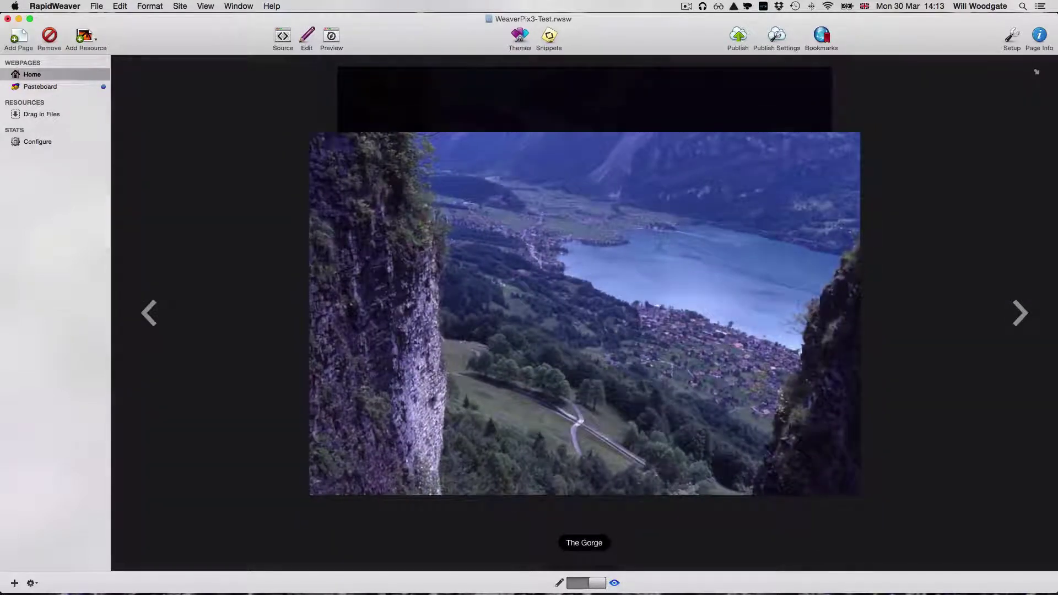
click(1036, 72)
- Return to editing, set the UltimateGallery theme's Gallery Type to Stacked, and close the theme settings
key(super+r)
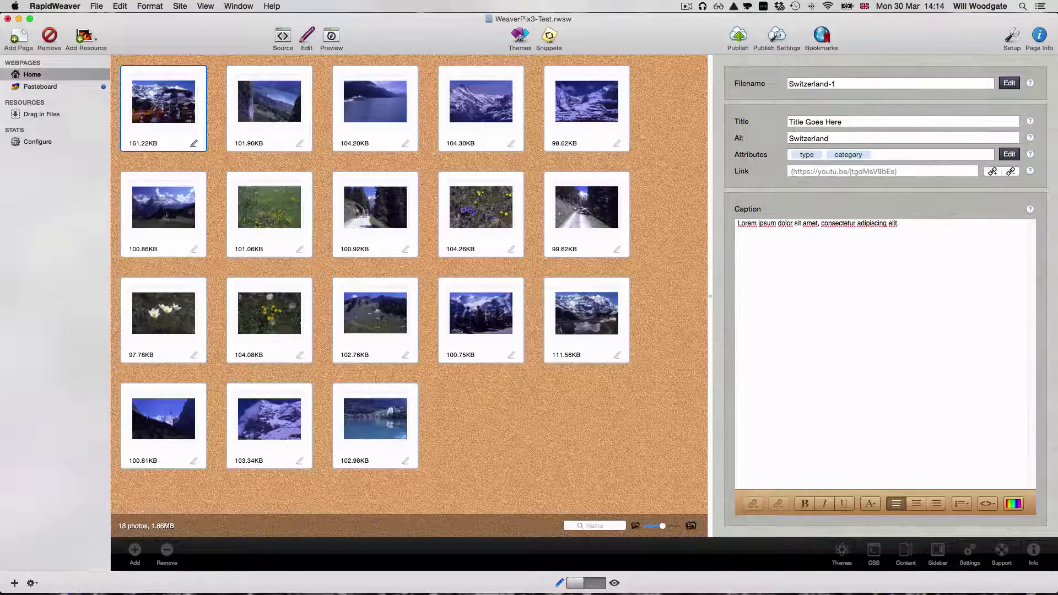
key(super+shift+t)
click(612, 210)
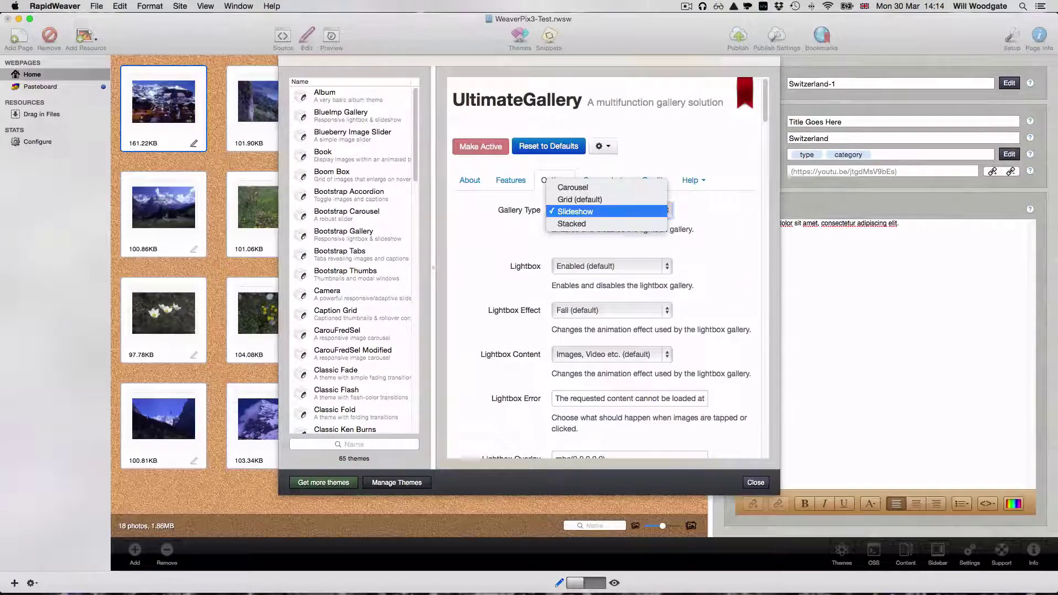
click(584, 222)
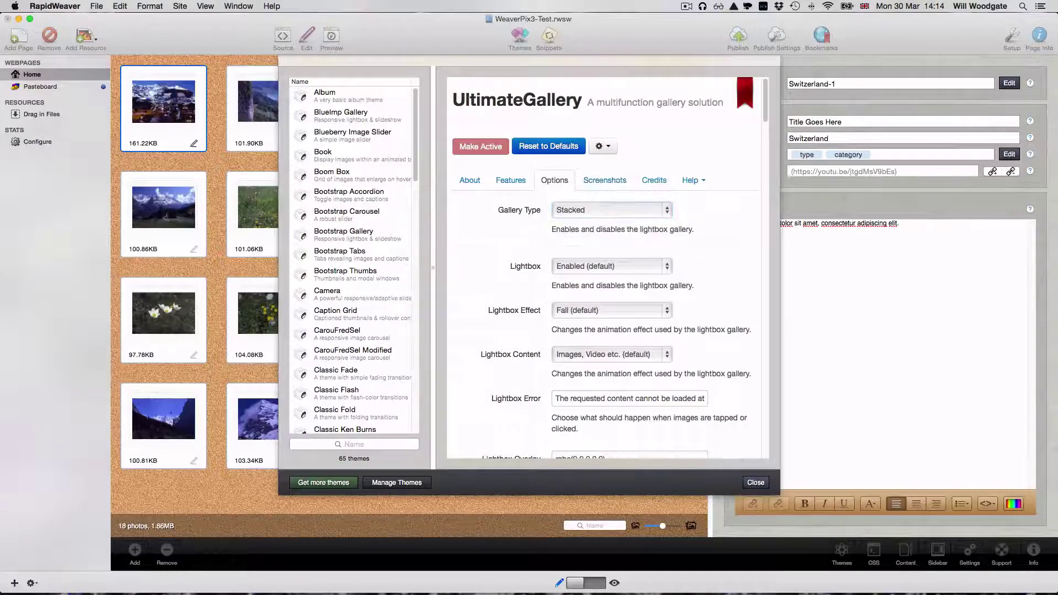
click(756, 483)
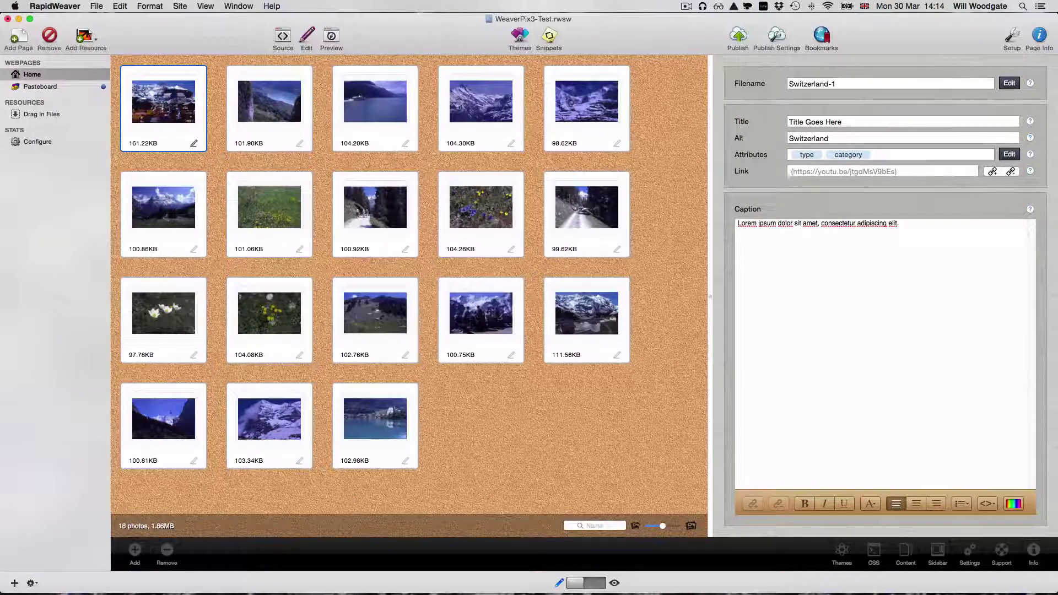
- Preview the stacked gallery with the first item's lightbox video, close the lightbox, and return to editing
key(super+shift+p)
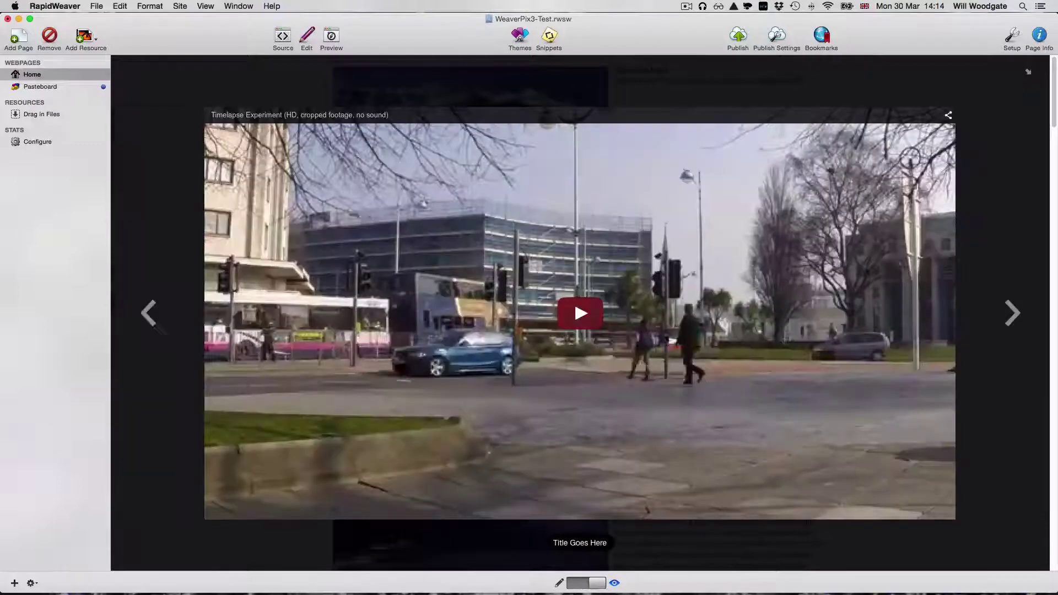
key(Escape)
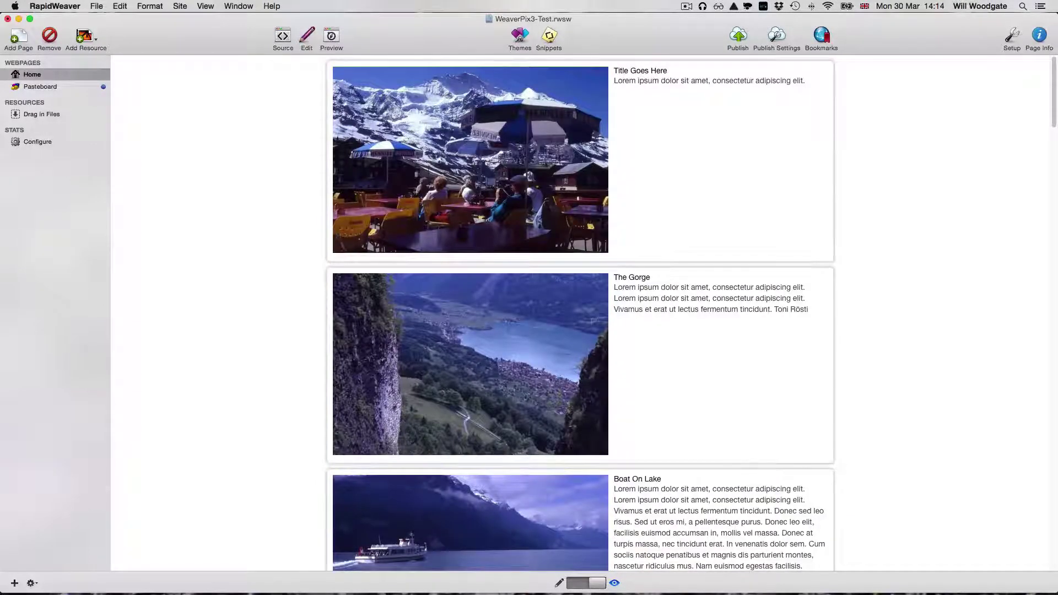
key(super+r)
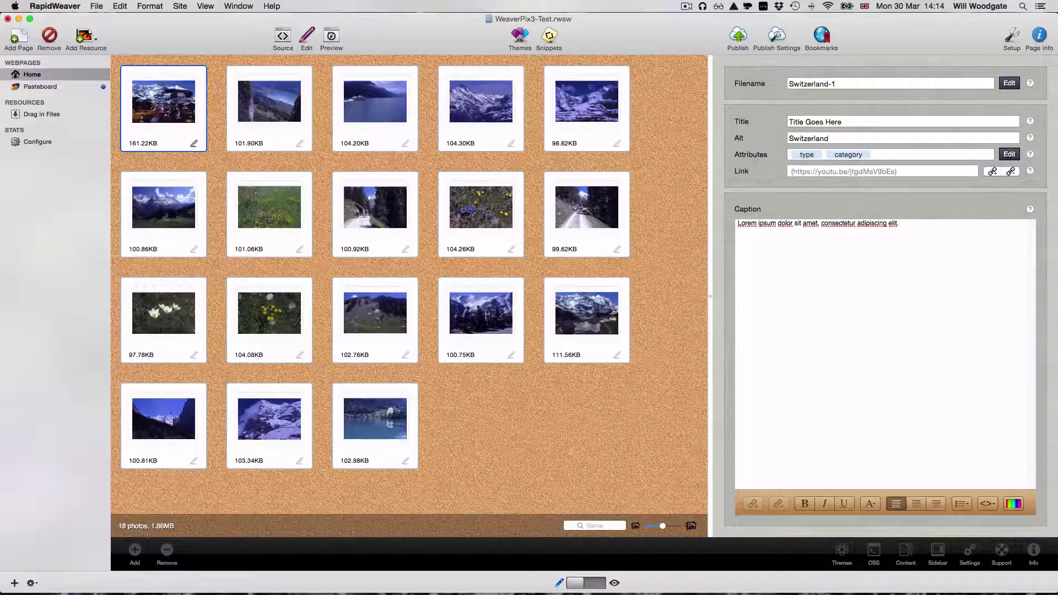
- Examine the theme's lightbox, grid alignment, image title and caption options, and close the theme settings
key(super+shift+t)
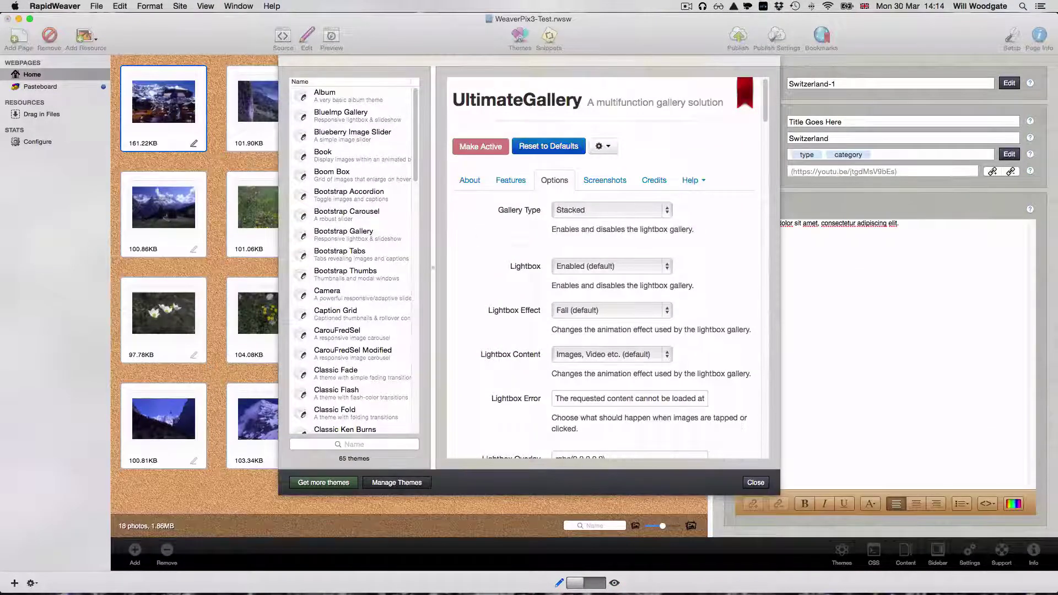
scroll(604, 268, down, 5)
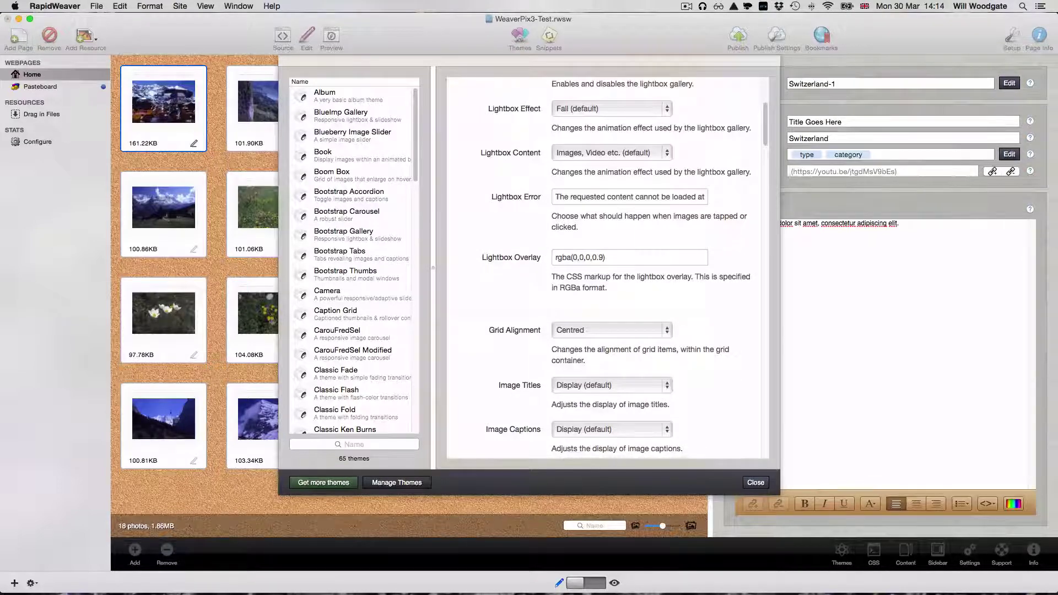
key(Escape)
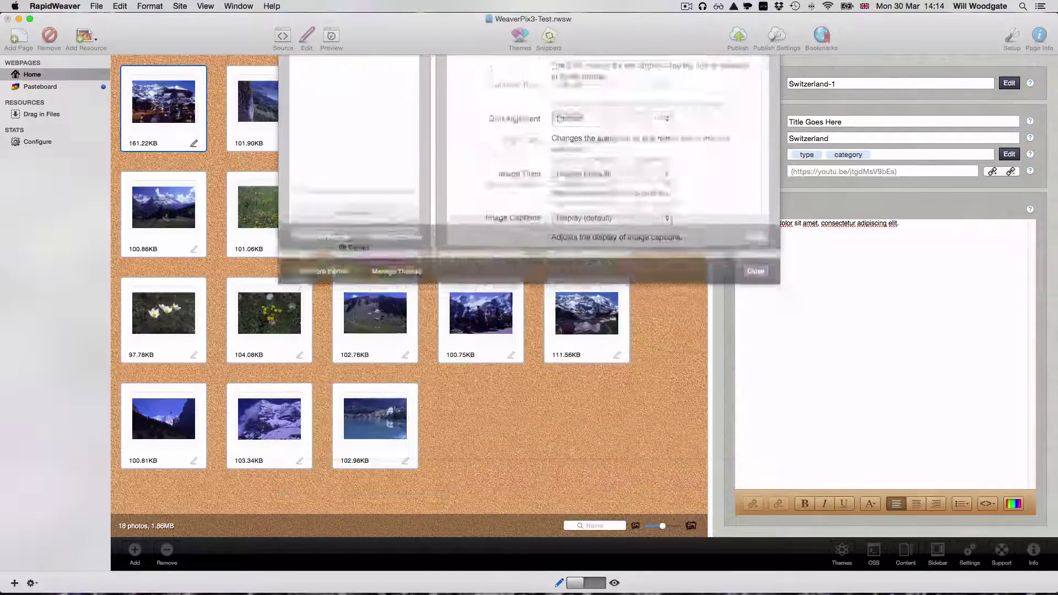
- Preview the stacked gallery and look through its photos, titles and captions, returning to the first item
key(super+r)
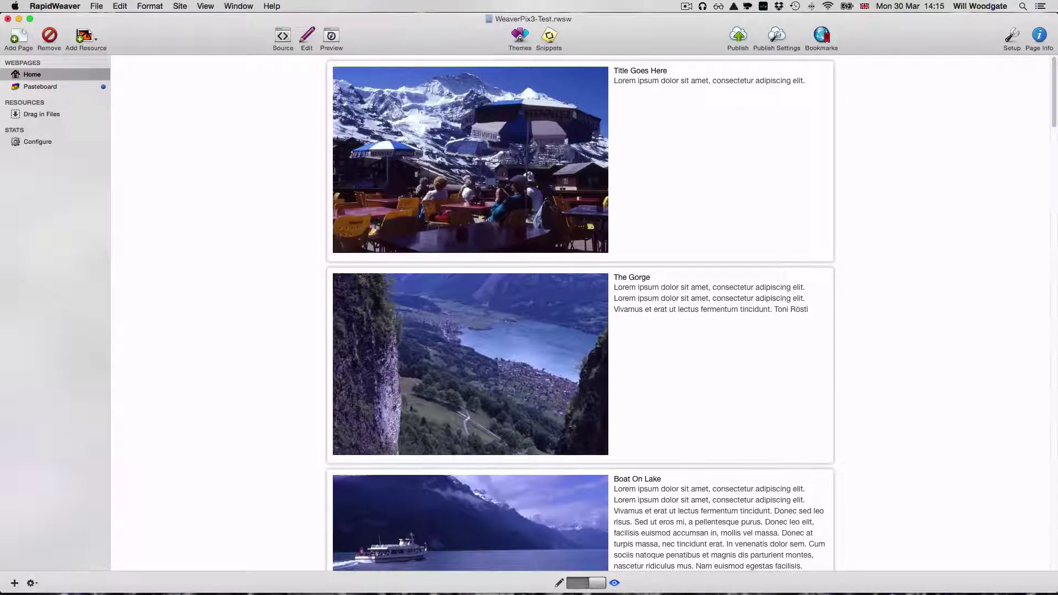
scroll(581, 314, down, 5)
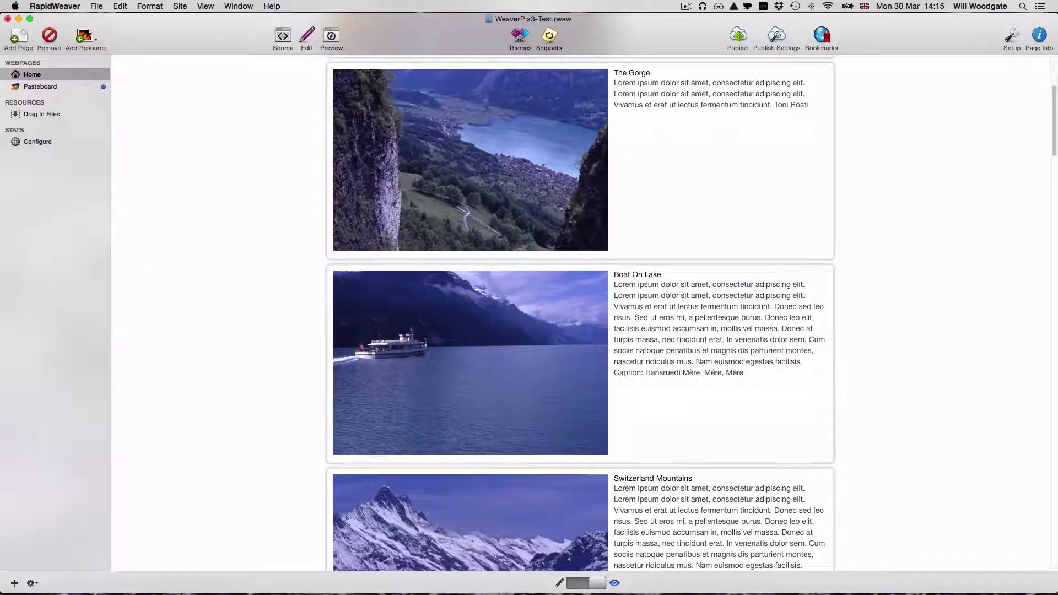
scroll(581, 313, down, 3)
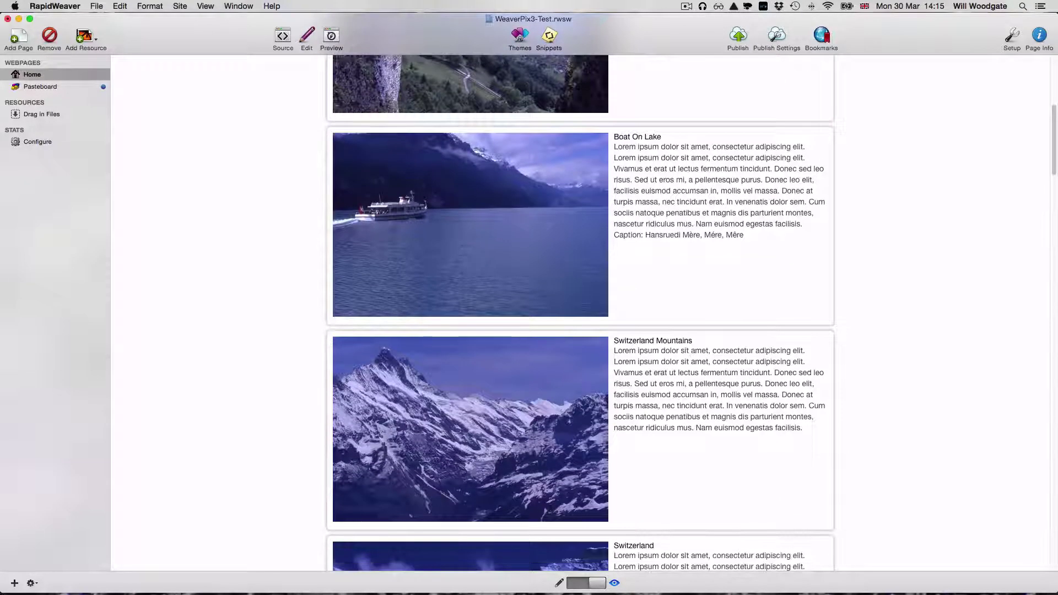
scroll(581, 313, down, 10)
scroll(581, 313, up, 15)
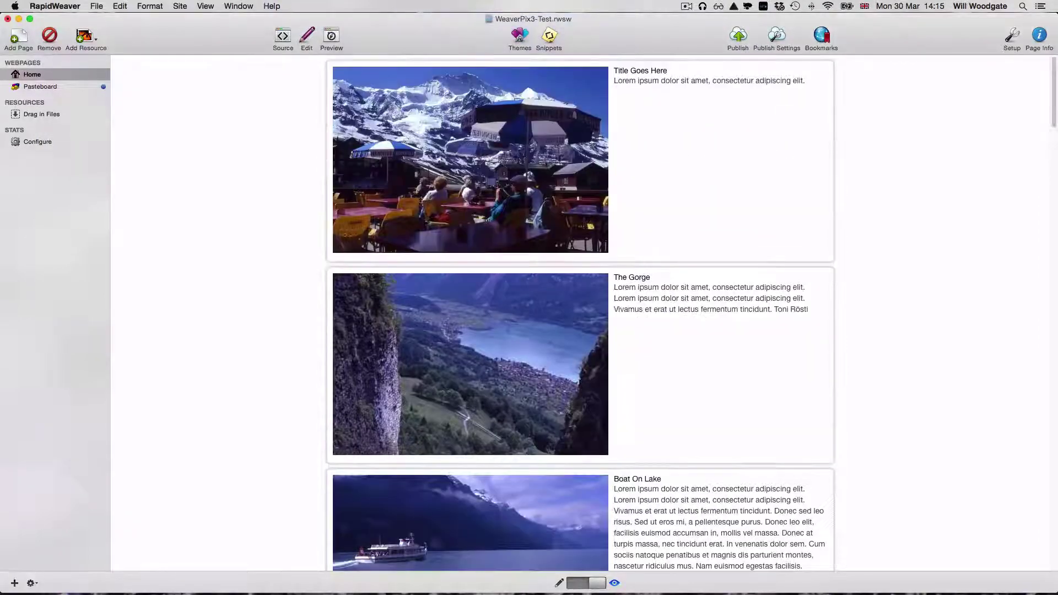
- Return to editing, review the UltimateGallery options once more, and close the theme settings
key(super+r)
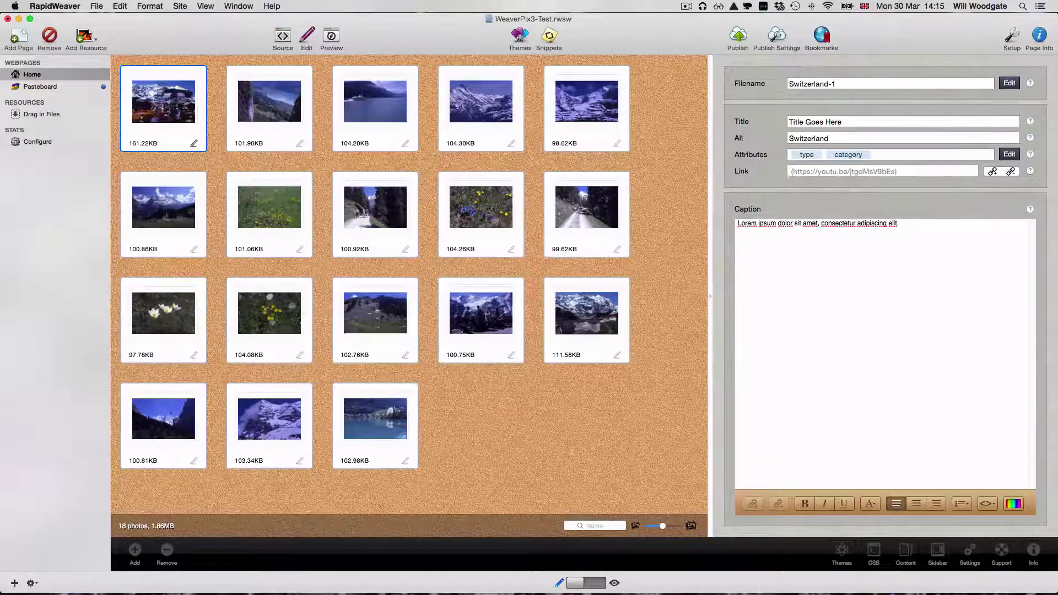
click(842, 550)
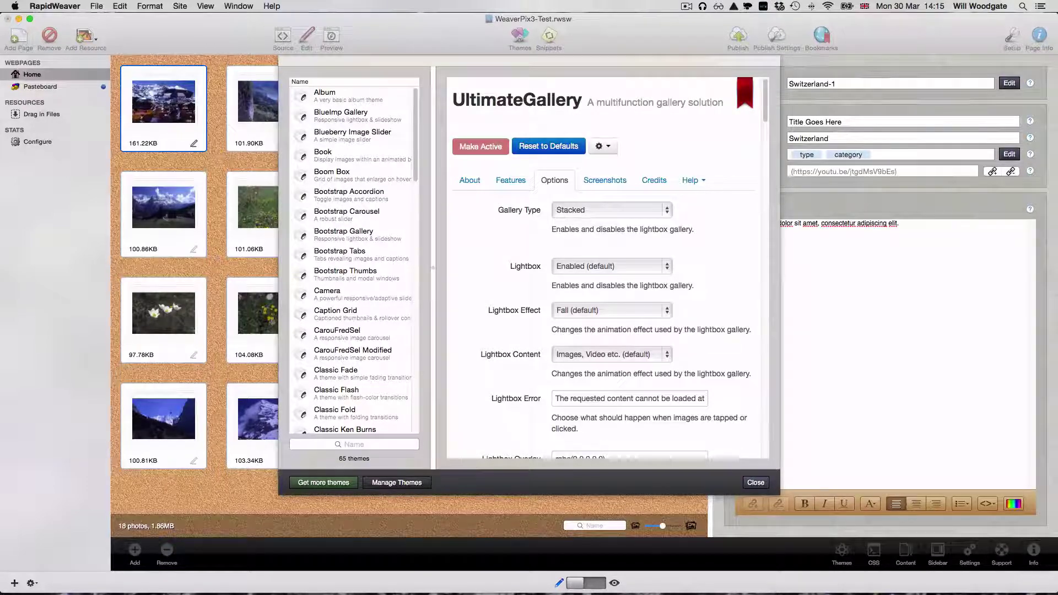
key(Escape)
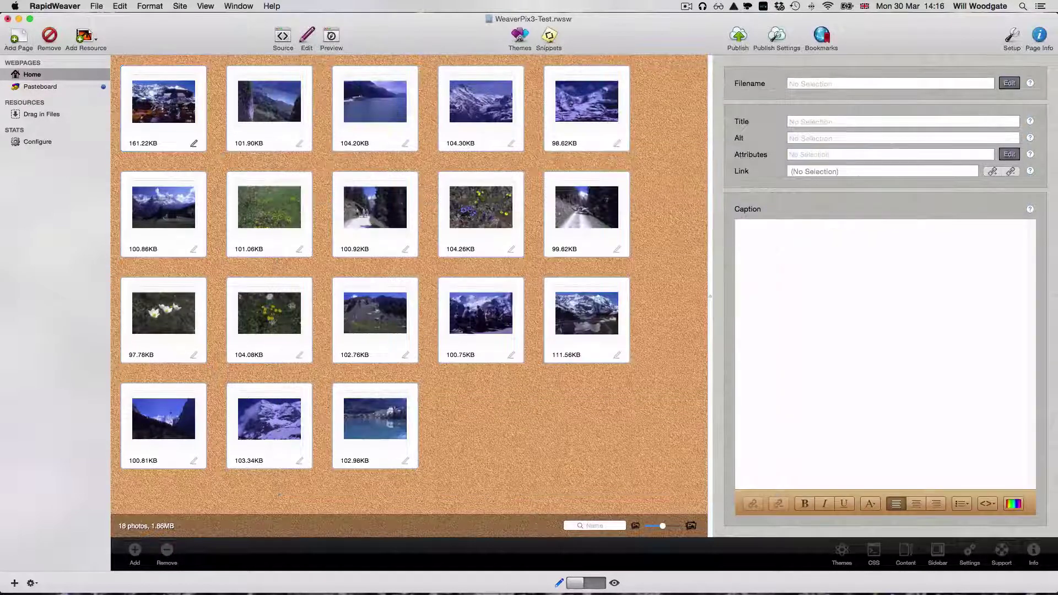